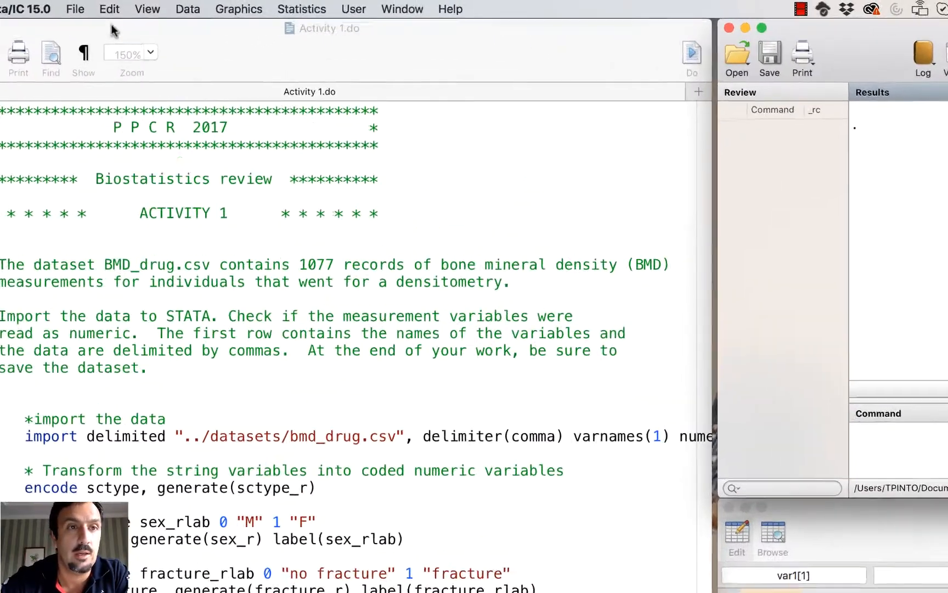
Step: Import the delimited text file bmd_drug.csv from the Datasets folder with the default options, checking all its columns in the preview
{"action": "left_click", "coordinate": [86, 6]}
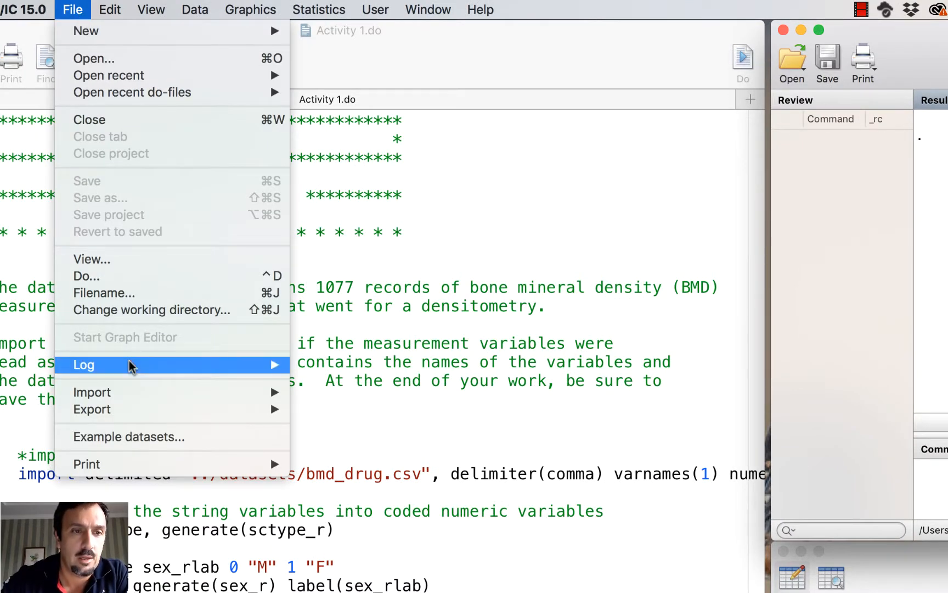
{"action": "mouse_move", "coordinate": [146, 391]}
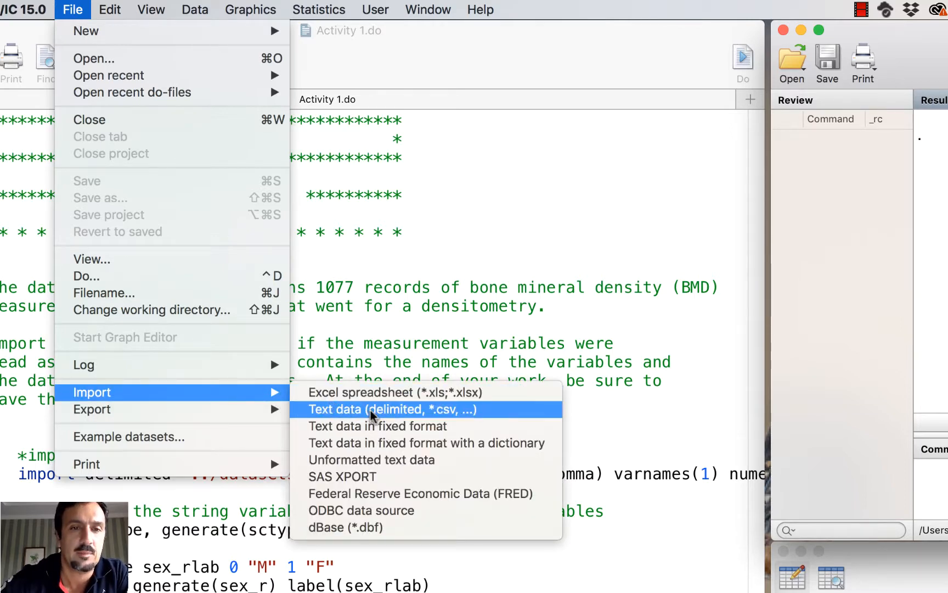
{"action": "left_click", "coordinate": [446, 417]}
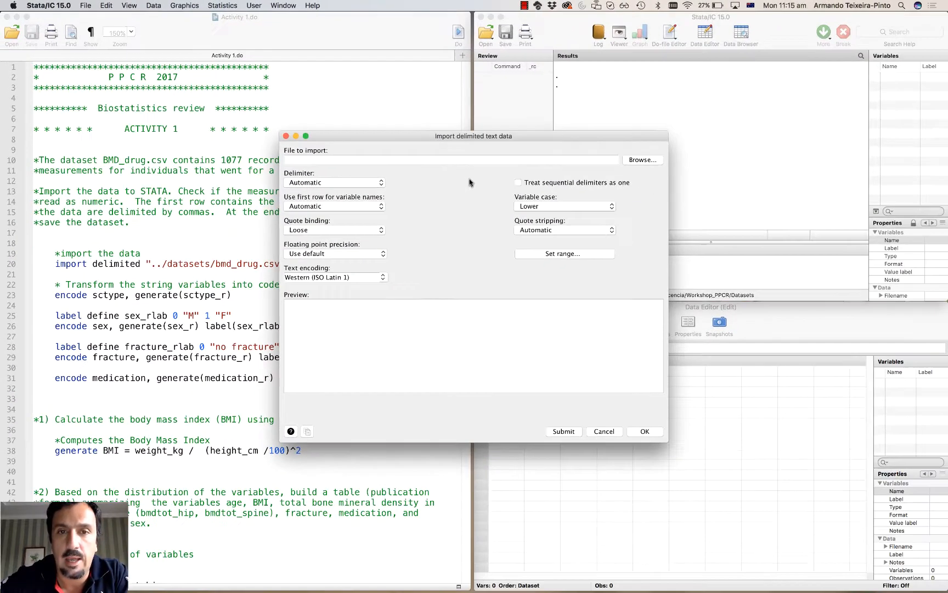
{"action": "left_click", "coordinate": [637, 161]}
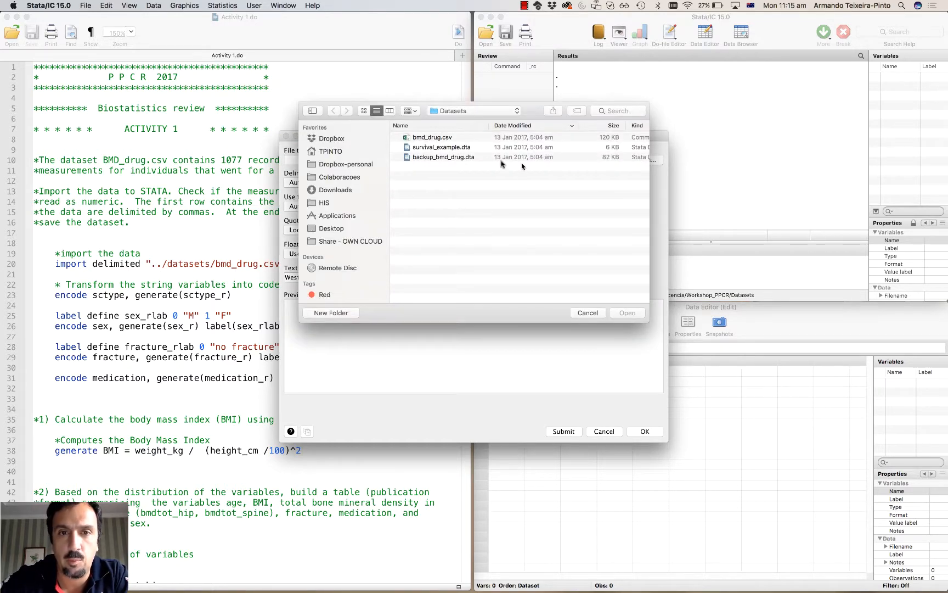
{"action": "left_click", "coordinate": [434, 141]}
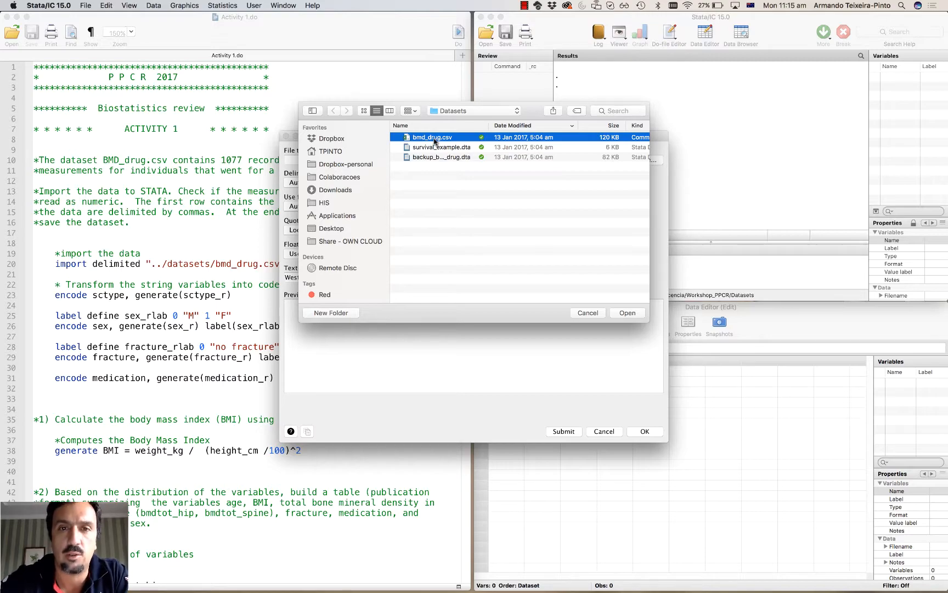
{"action": "left_click", "coordinate": [630, 314]}
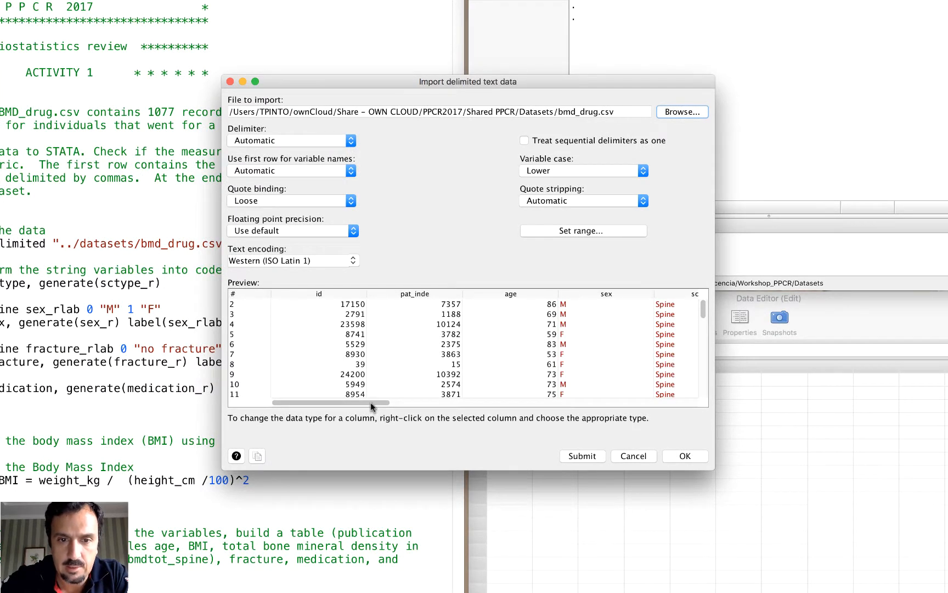
{"action": "left_click_drag", "start_coordinate": [371, 407], "coordinate": [535, 385]}
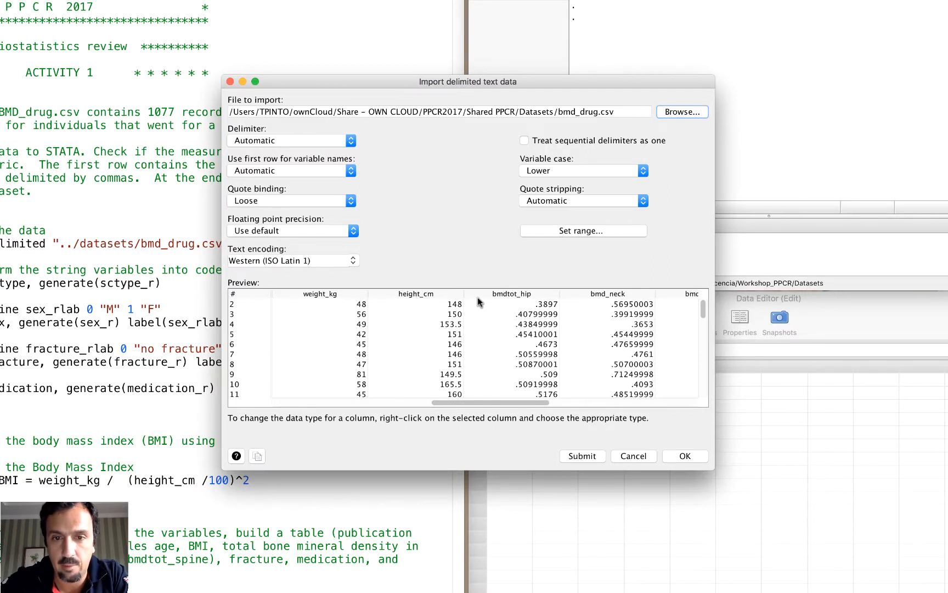
{"action": "left_click_drag", "start_coordinate": [509, 404], "coordinate": [670, 402]}
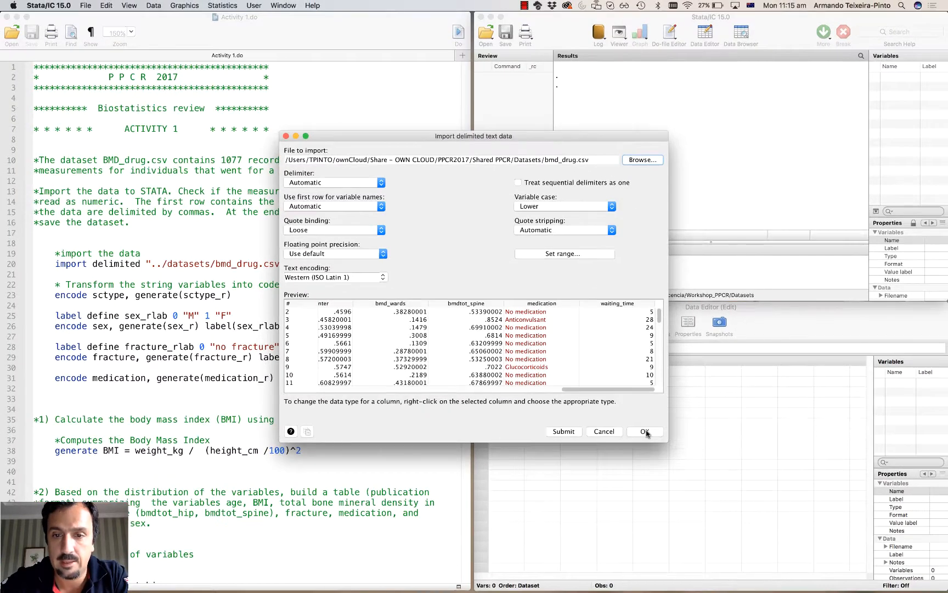
{"action": "left_click", "coordinate": [687, 458]}
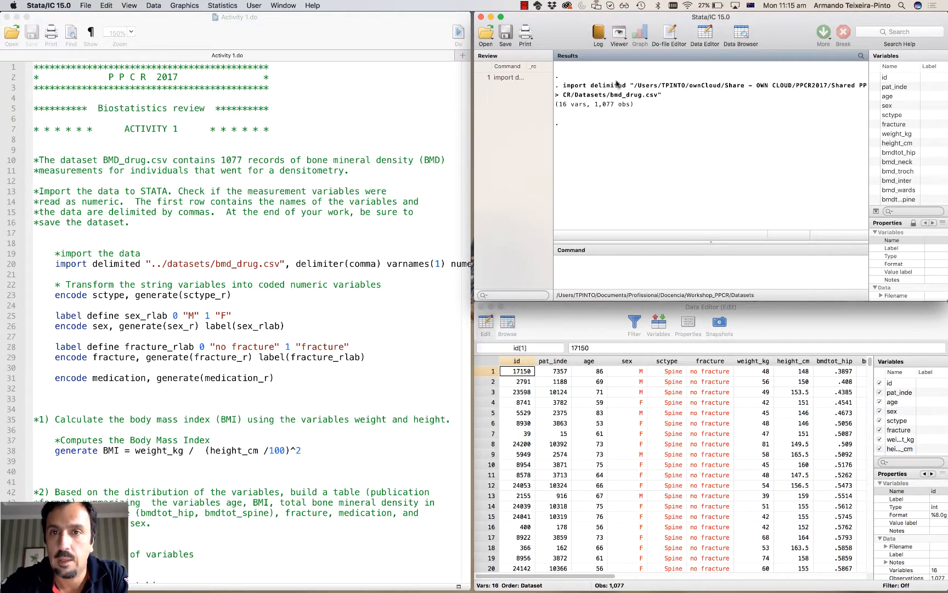
Step: Examine the generated import command and the imported data, checking the storage types of the string variables sex and medication
{"action": "left_click_drag", "start_coordinate": [566, 87], "coordinate": [663, 96]}
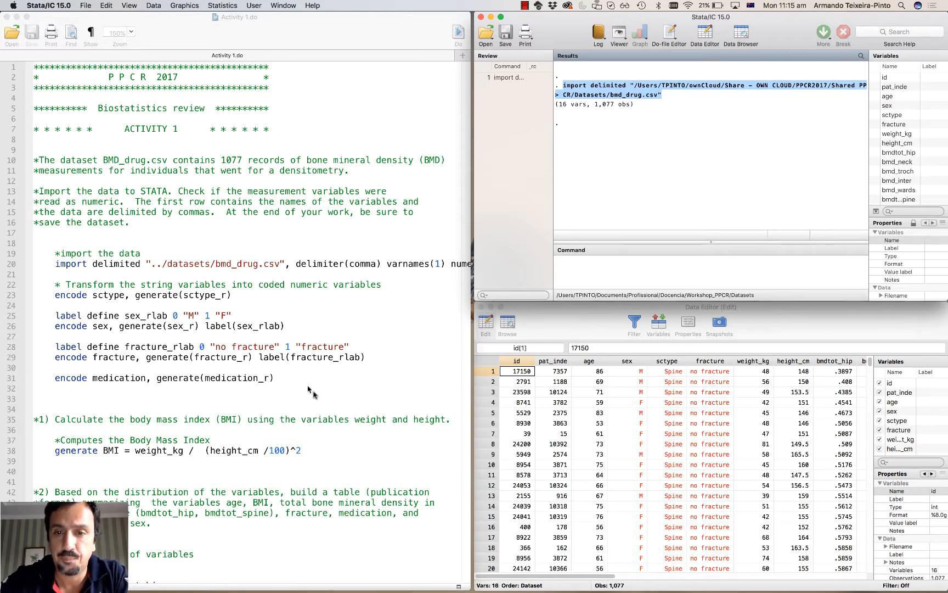
{"action": "left_click", "coordinate": [585, 319]}
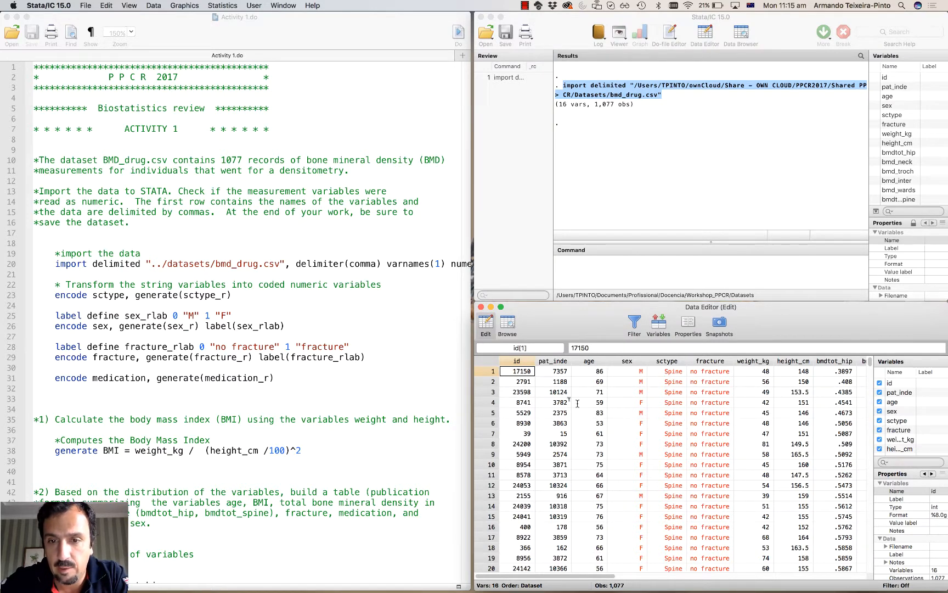
{"action": "scroll", "coordinate": [740, 451], "scroll_direction": "right", "scroll_amount": 3}
{"action": "scroll", "coordinate": [740, 451], "scroll_direction": "left", "scroll_amount": 3}
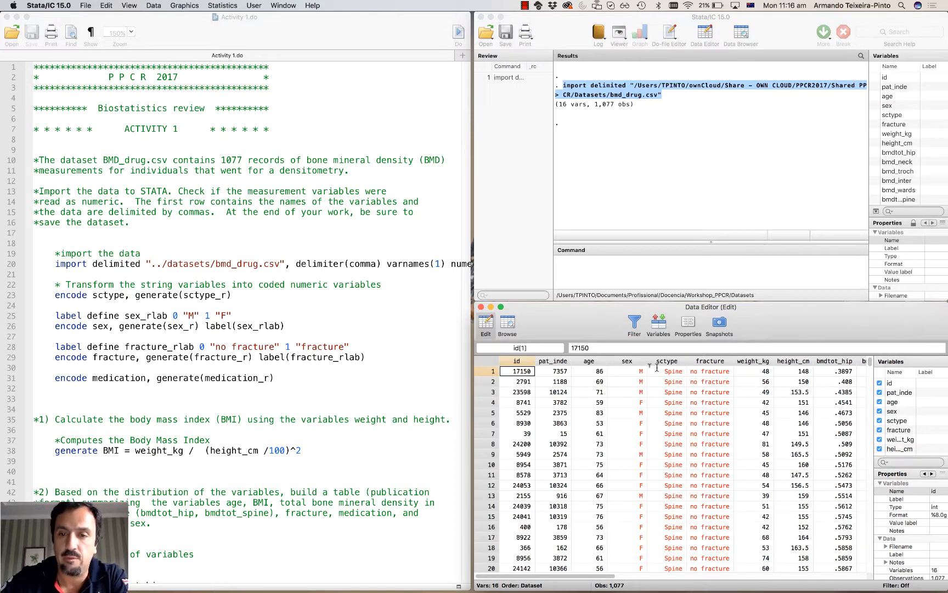
{"action": "left_click", "coordinate": [640, 372]}
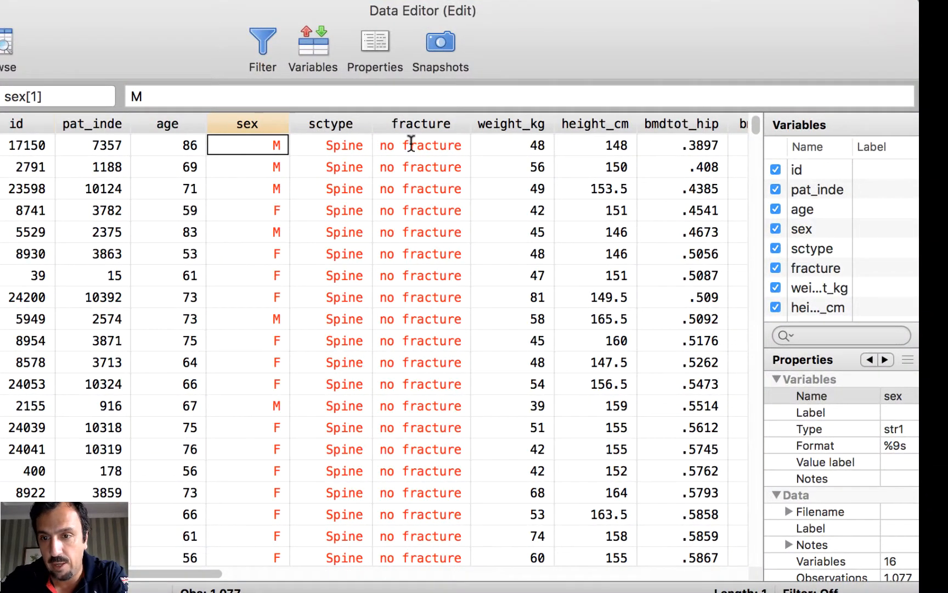
{"action": "scroll", "coordinate": [411, 140], "scroll_direction": "right", "scroll_amount": 10}
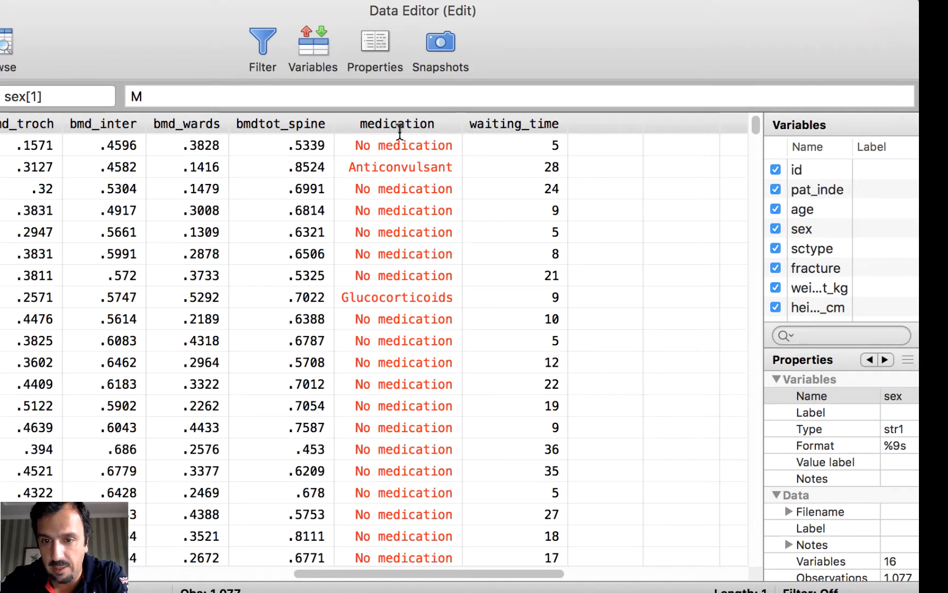
{"action": "left_click", "coordinate": [402, 148]}
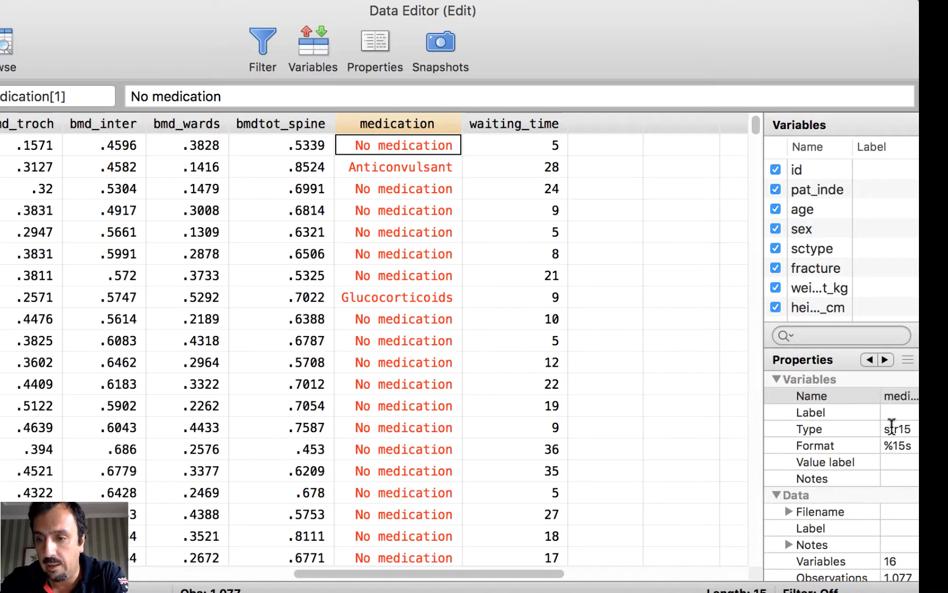
{"action": "left_click_drag", "start_coordinate": [884, 428], "coordinate": [859, 428]}
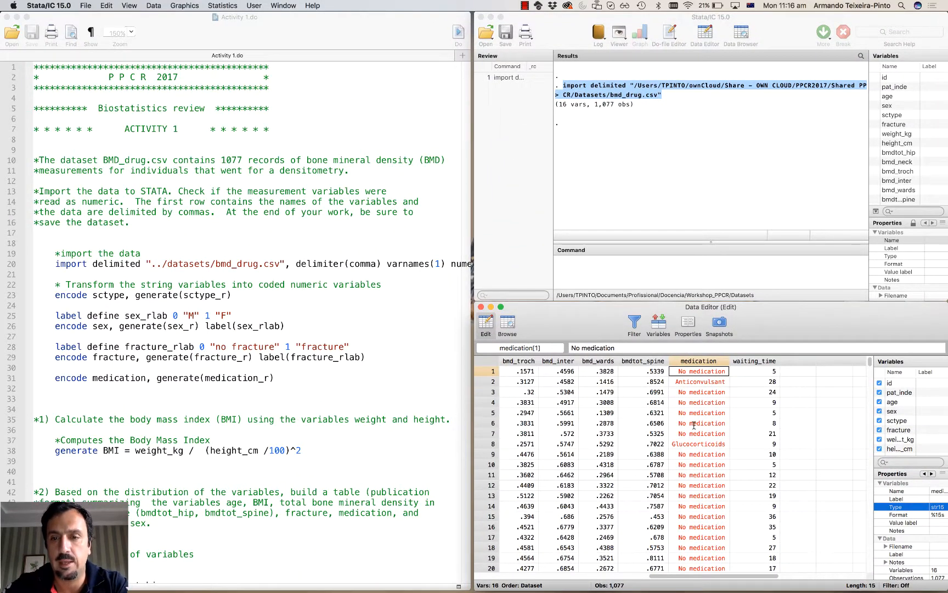
{"action": "scroll", "coordinate": [694, 424], "scroll_direction": "left", "scroll_amount": 5}
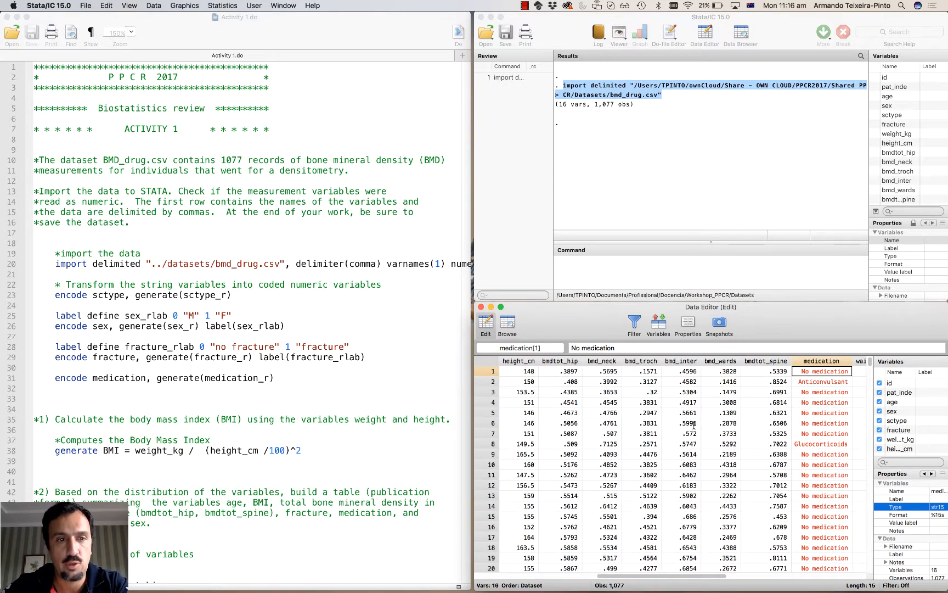
{"action": "scroll", "coordinate": [694, 424], "scroll_direction": "left", "scroll_amount": 5}
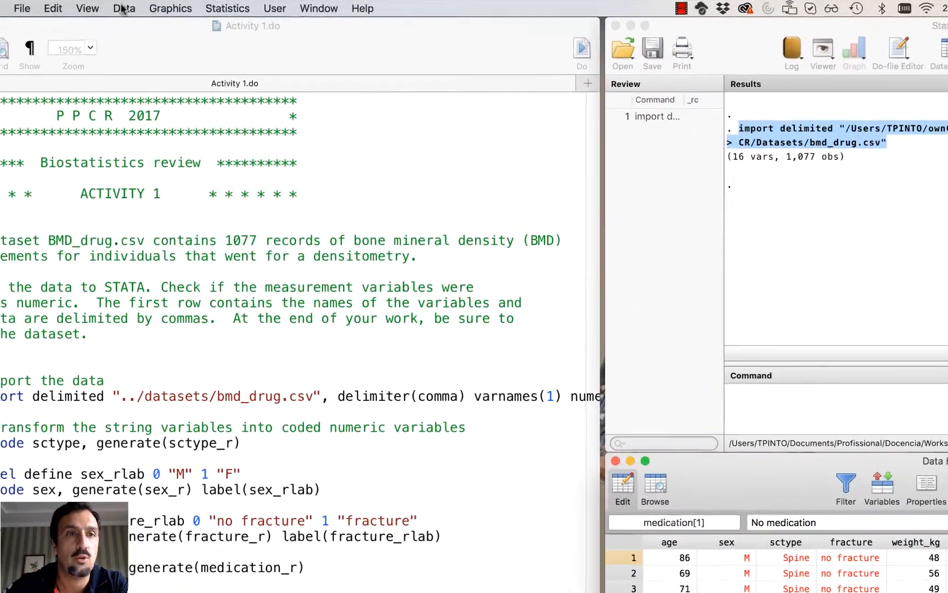
Step: Encode the string variable sctype into a new numeric variable sctype_r, naming the value label the same as the new variable
{"action": "left_click", "coordinate": [148, 7]}
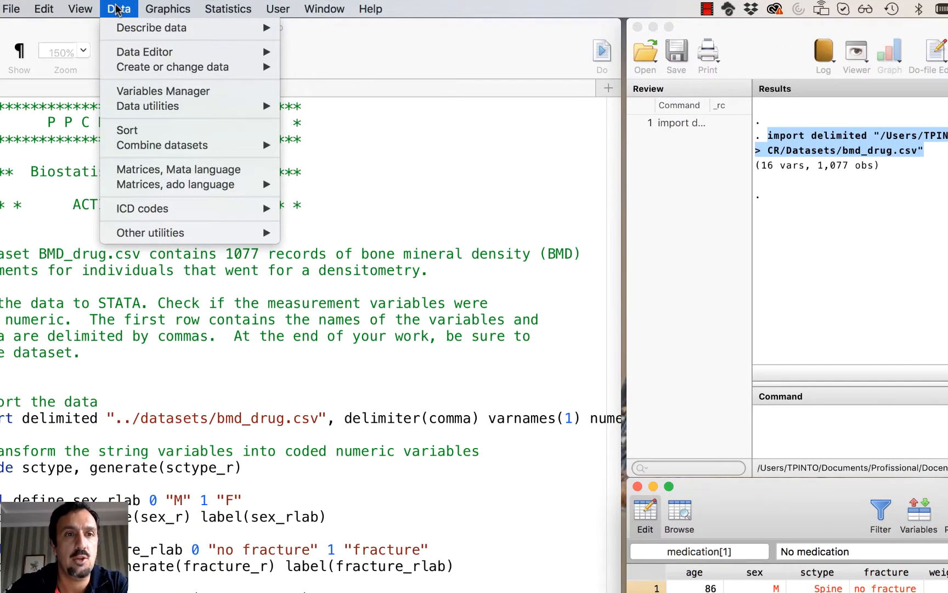
{"action": "mouse_move", "coordinate": [172, 69]}
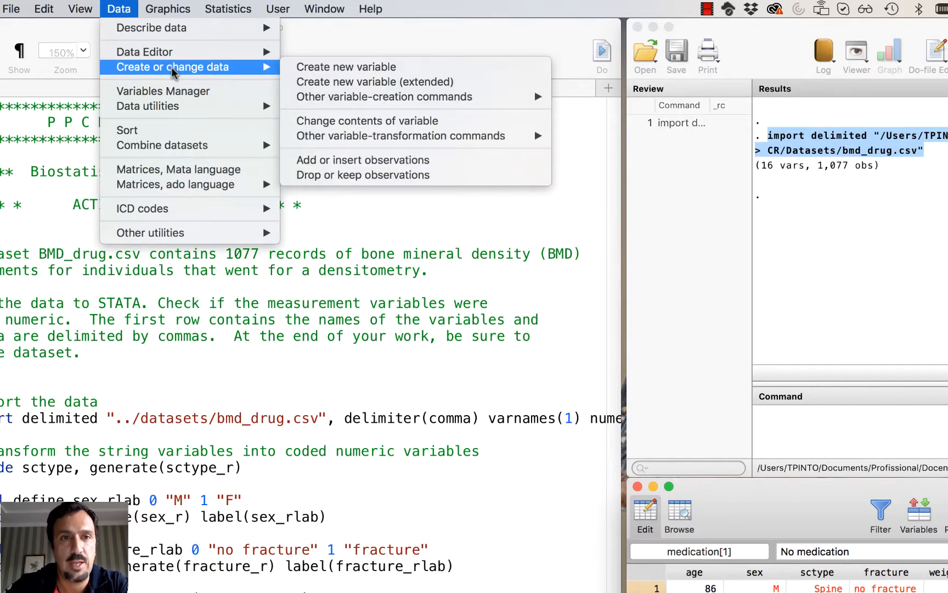
{"action": "mouse_move", "coordinate": [479, 139]}
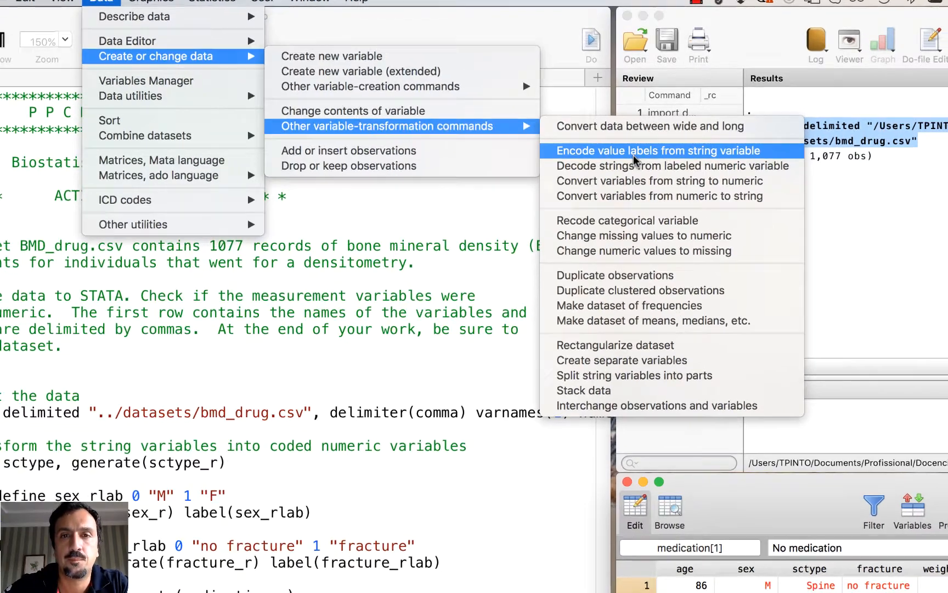
{"action": "left_click", "coordinate": [645, 163]}
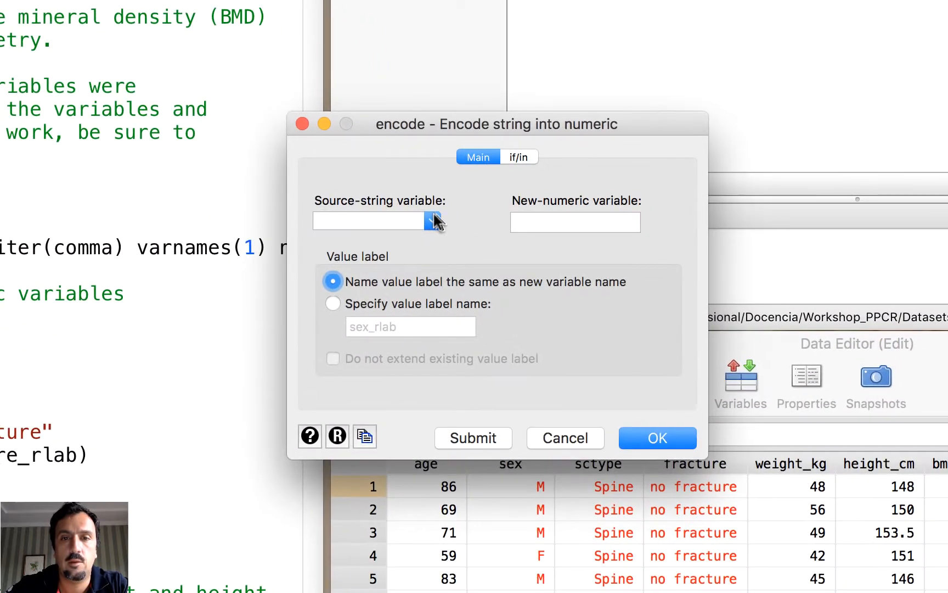
{"action": "left_click", "coordinate": [433, 221]}
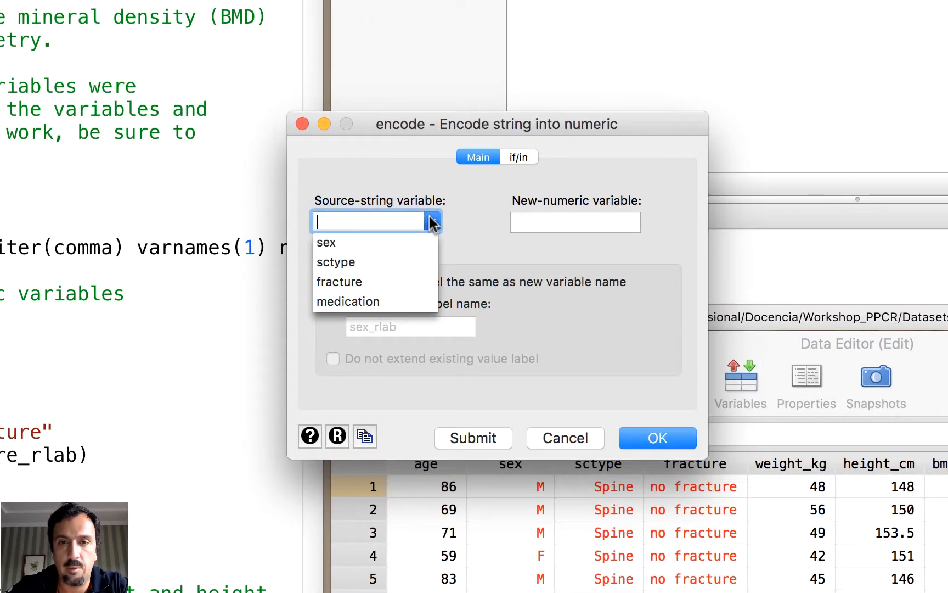
{"action": "left_click", "coordinate": [393, 261]}
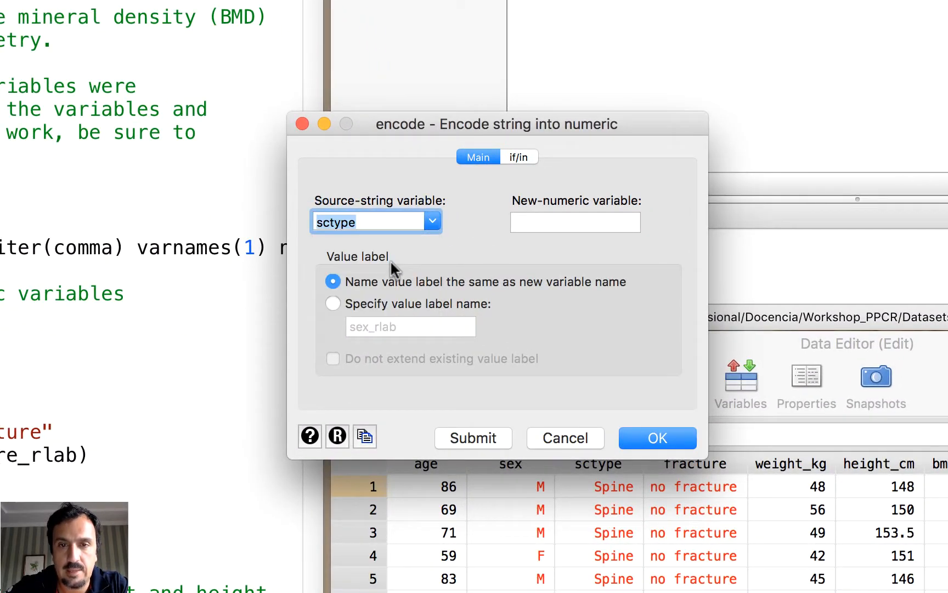
{"action": "left_click", "coordinate": [579, 217]}
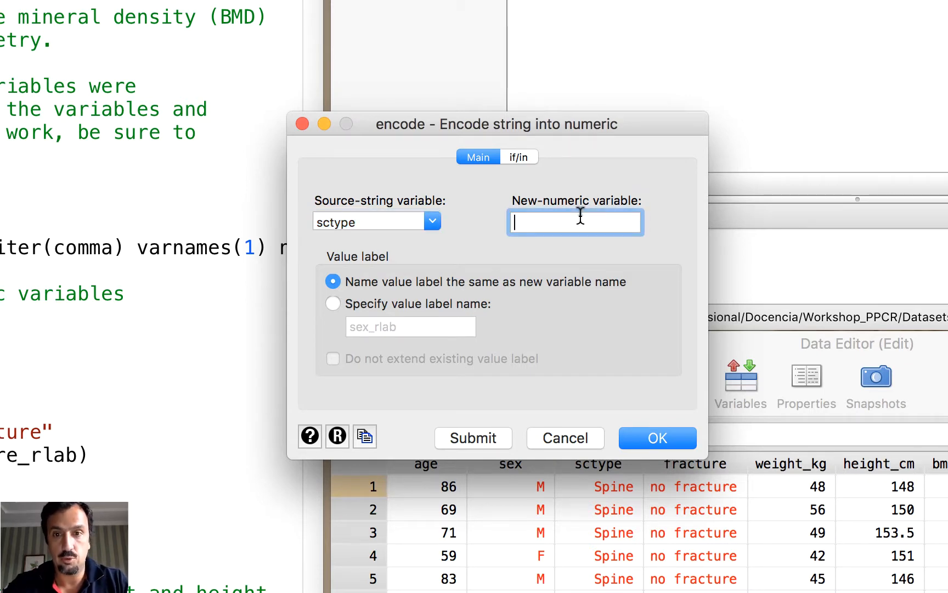
{"action": "type", "text": "sct"}
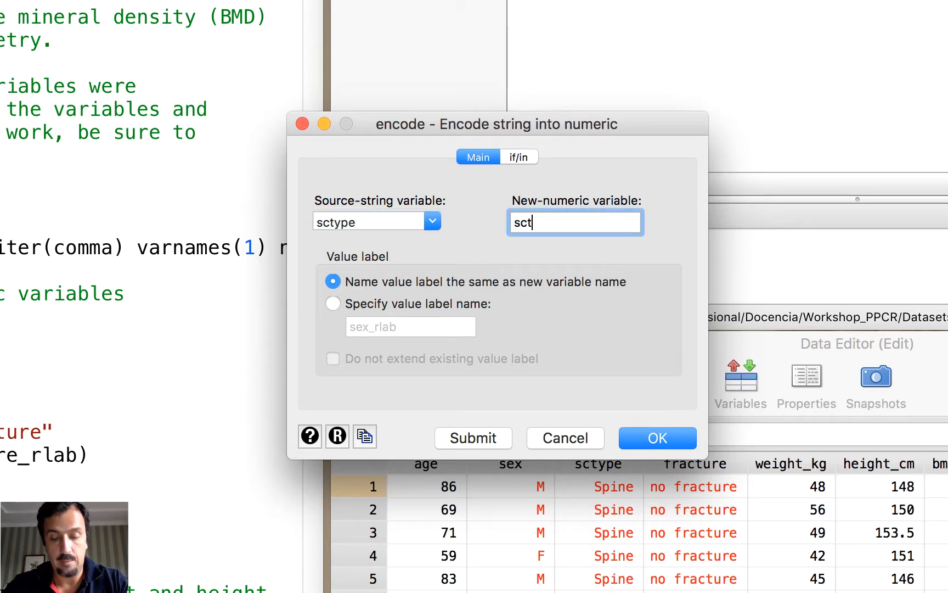
{"action": "type", "text": "ype"}
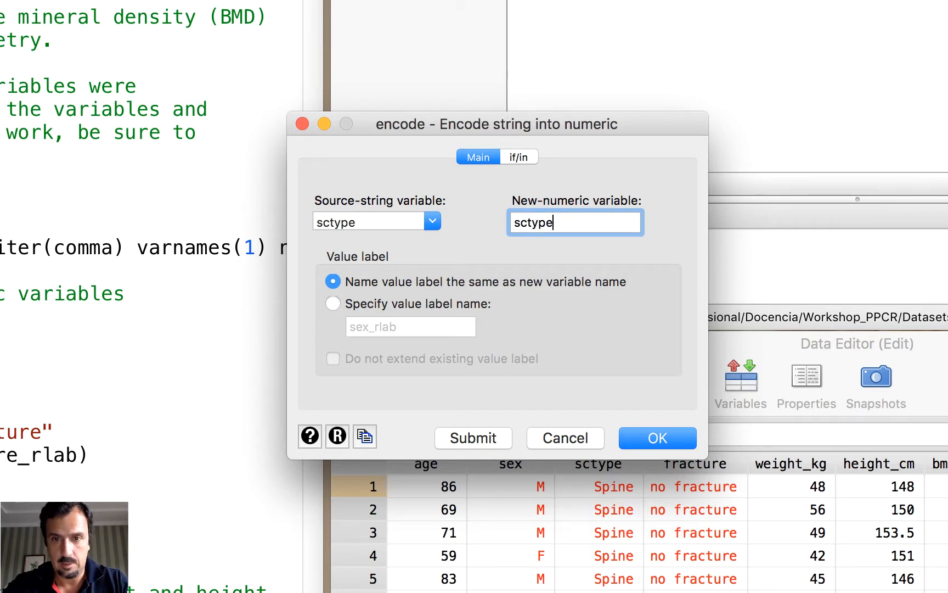
{"action": "type", "text": "_r"}
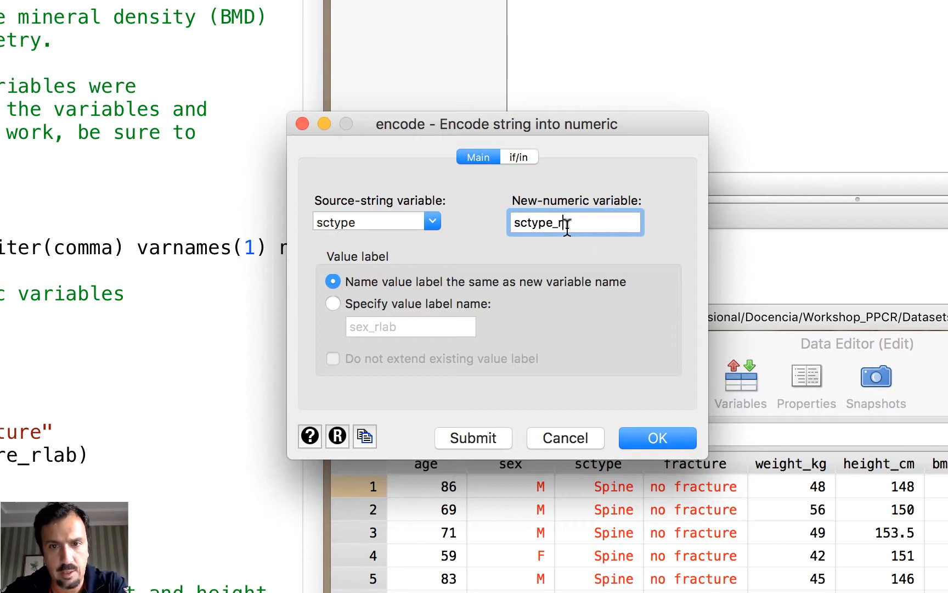
{"action": "left_click", "coordinate": [360, 222]}
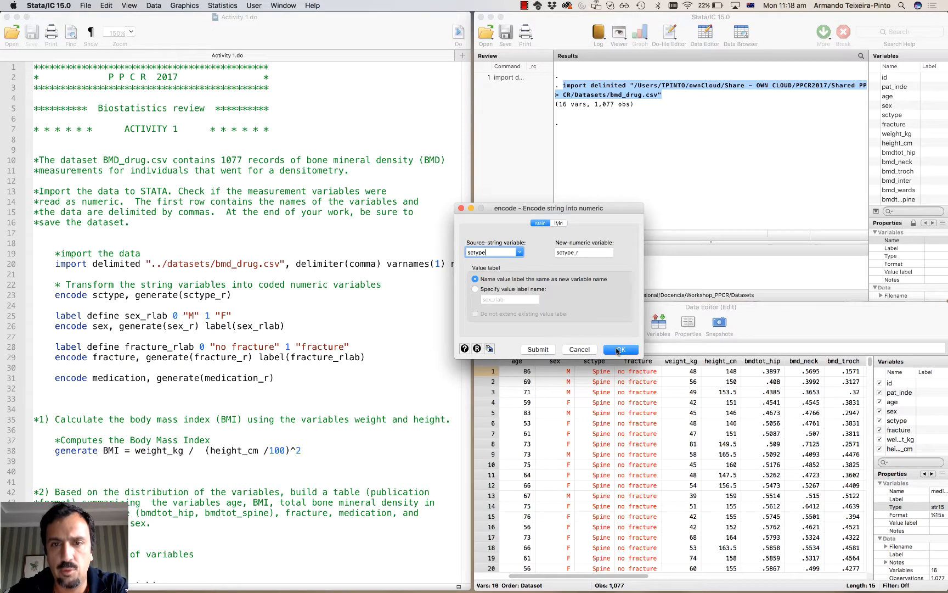
{"action": "left_click", "coordinate": [618, 350]}
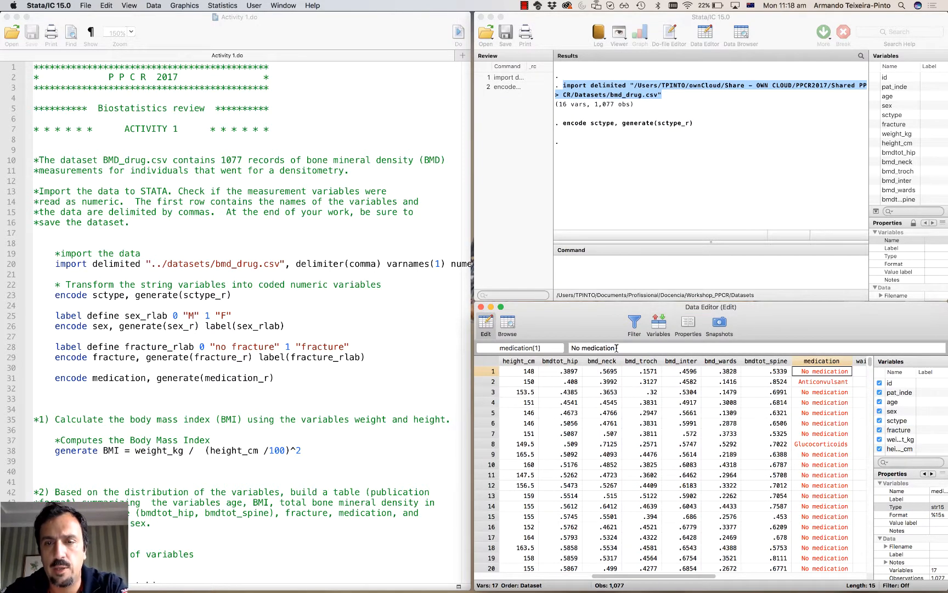
Step: Inspect several rows of the sctype_r column in the data to check the numeric code behind its labels
{"action": "scroll", "coordinate": [659, 442], "scroll_direction": "right", "scroll_amount": 5}
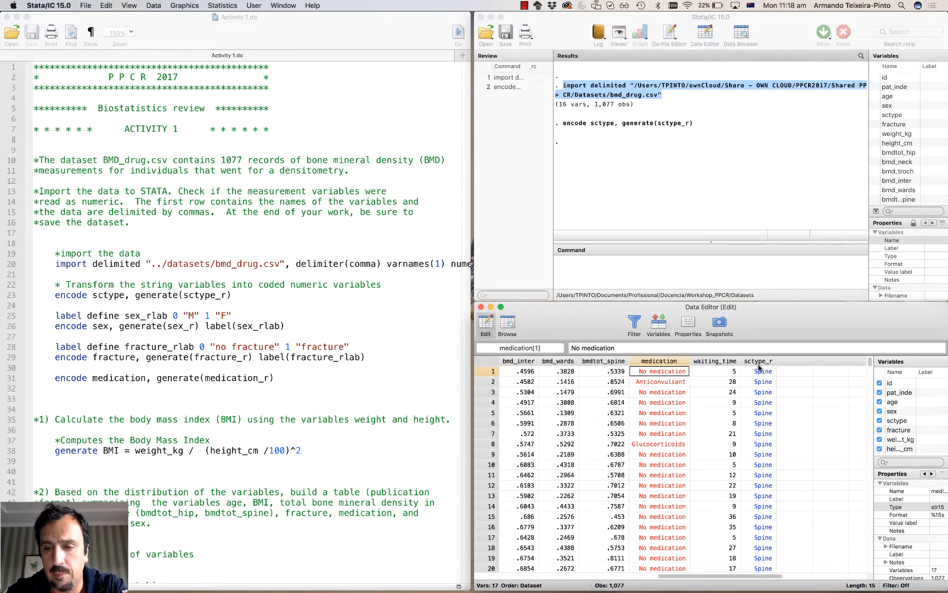
{"action": "left_click", "coordinate": [763, 371]}
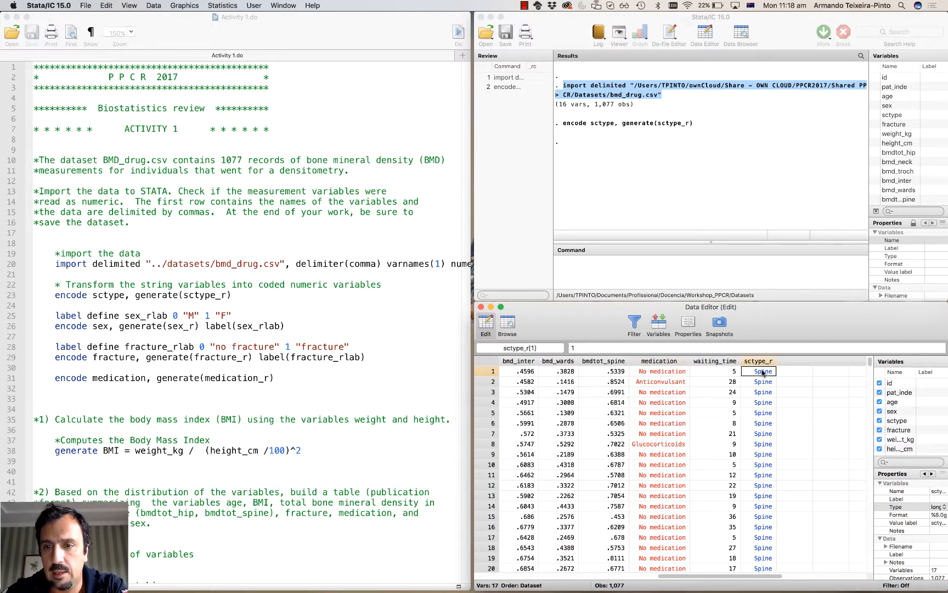
{"action": "left_click", "coordinate": [763, 381]}
{"action": "left_click", "coordinate": [769, 401]}
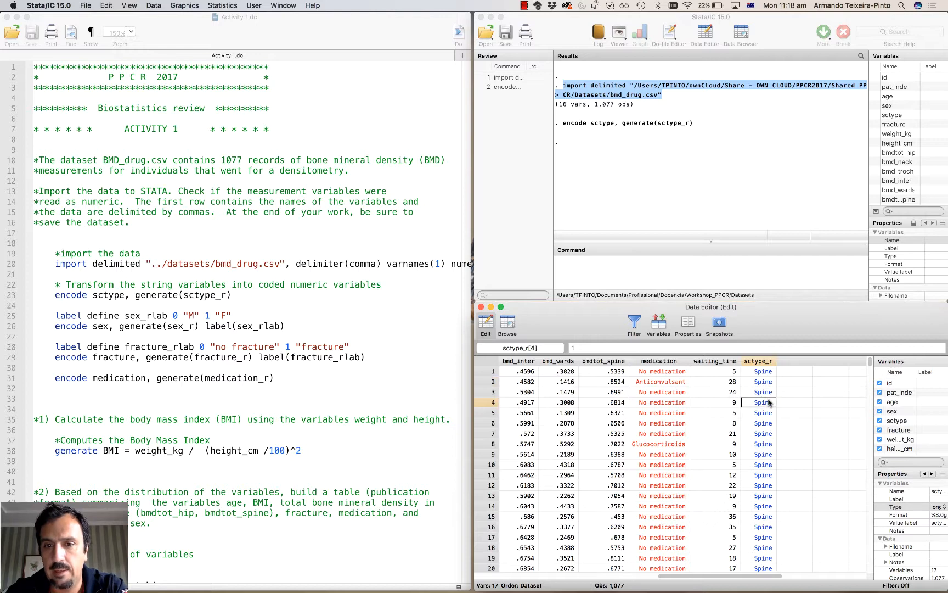
{"action": "left_click", "coordinate": [765, 371]}
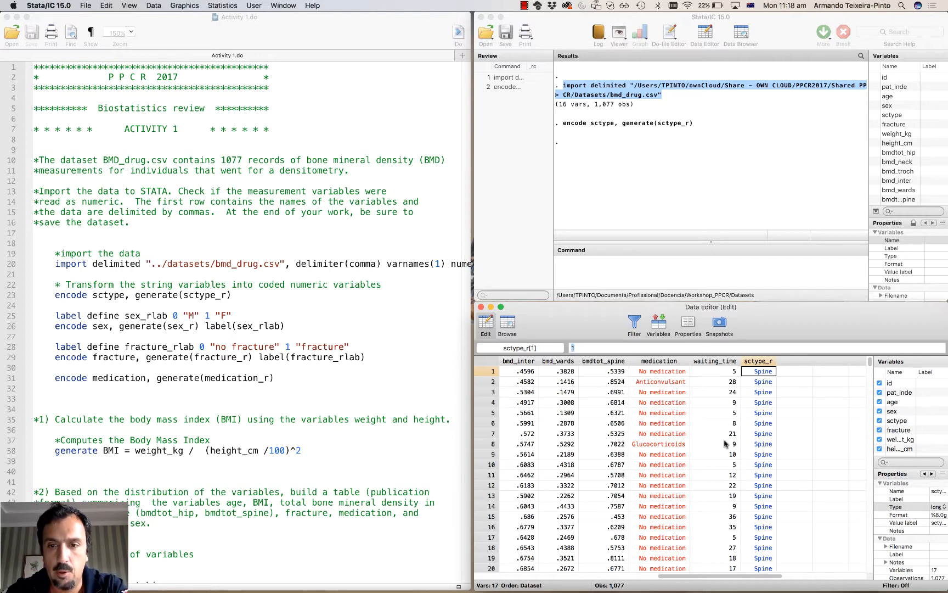
{"action": "scroll", "coordinate": [725, 444], "scroll_direction": "left", "scroll_amount": 10}
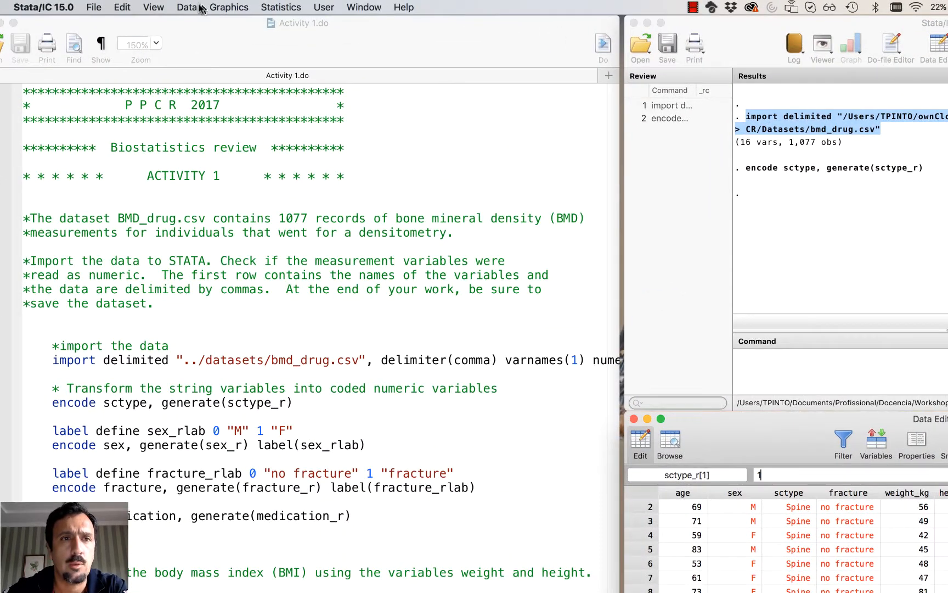
Step: Set up an encoding of the string variable sex into a new numeric variable named sex_r
{"action": "left_click", "coordinate": [159, 6]}
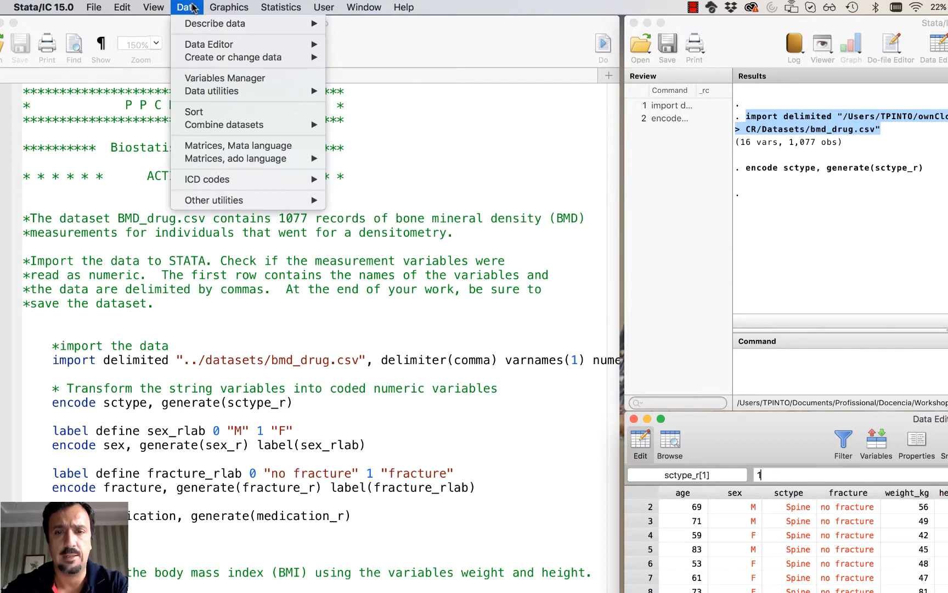
{"action": "mouse_move", "coordinate": [202, 47]}
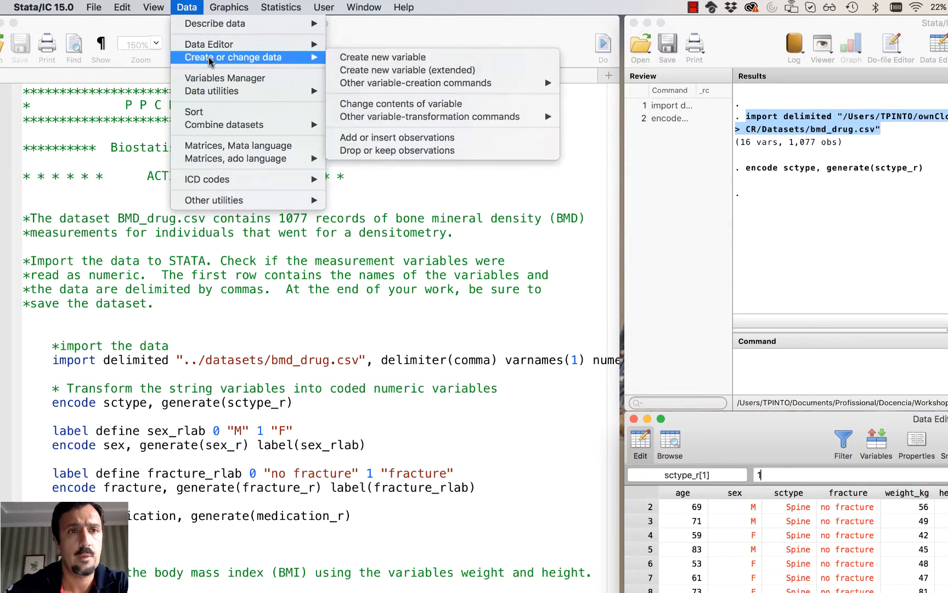
{"action": "mouse_move", "coordinate": [384, 117]}
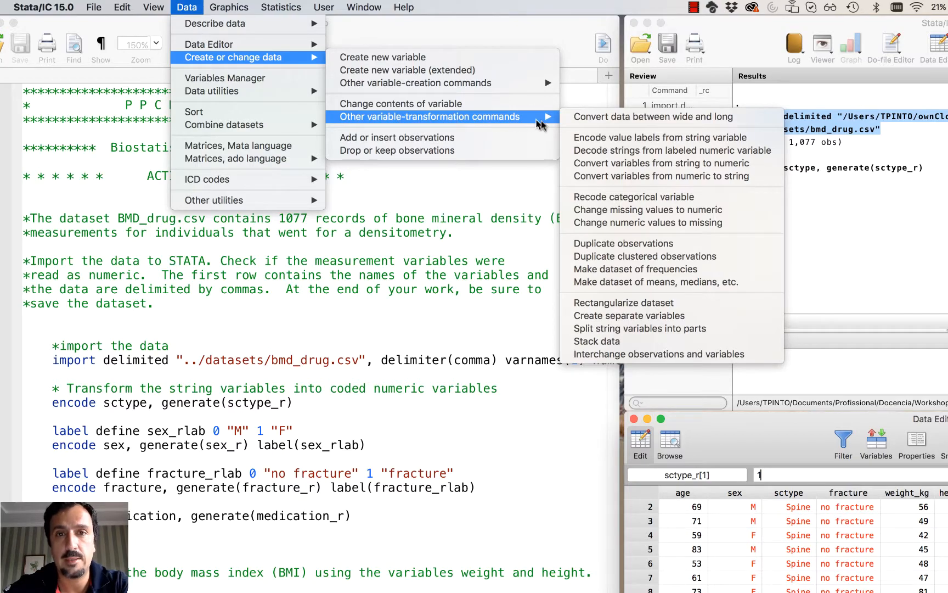
{"action": "left_click", "coordinate": [599, 140]}
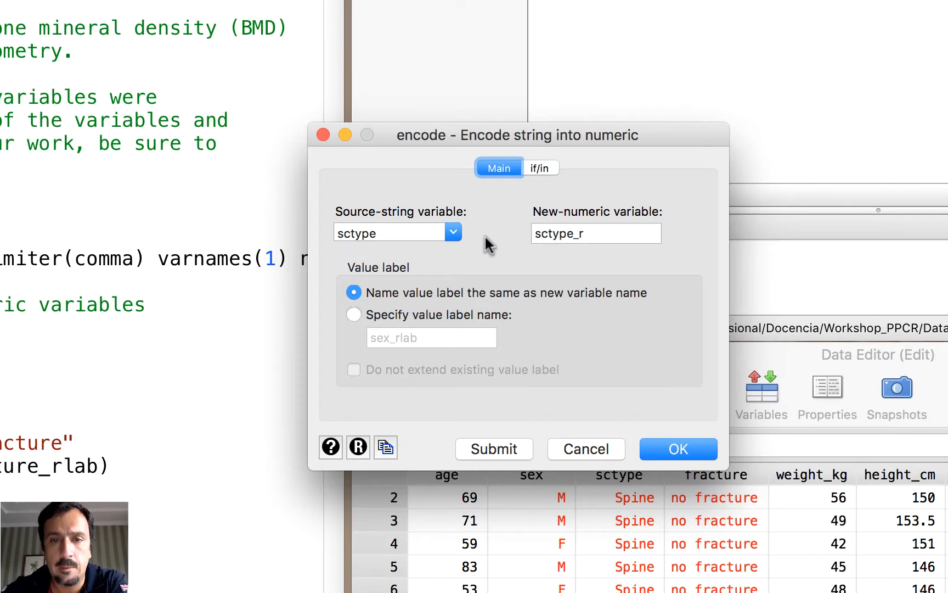
{"action": "left_click", "coordinate": [453, 232]}
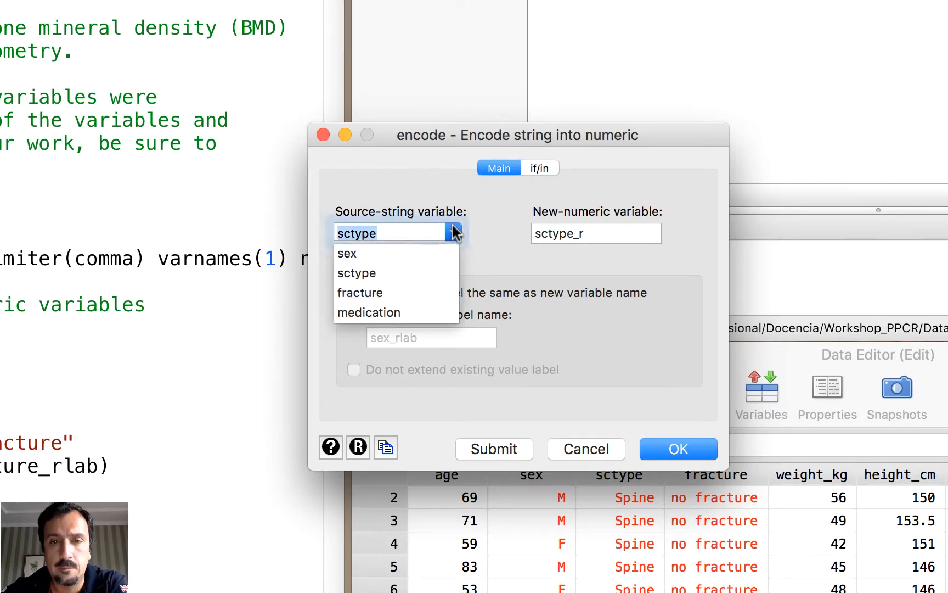
{"action": "left_click", "coordinate": [415, 252]}
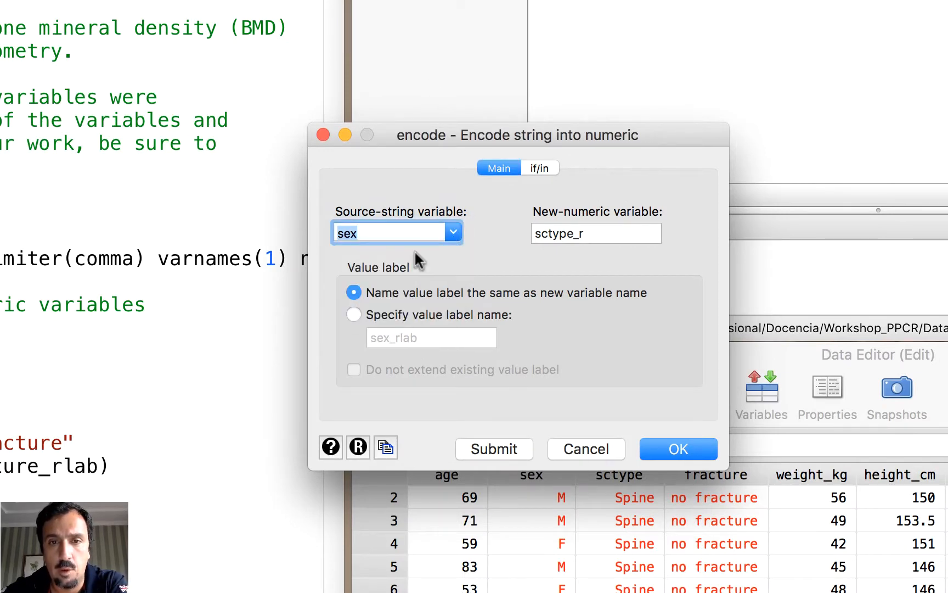
{"action": "double_click", "coordinate": [572, 233]}
{"action": "type", "text": "sex"}
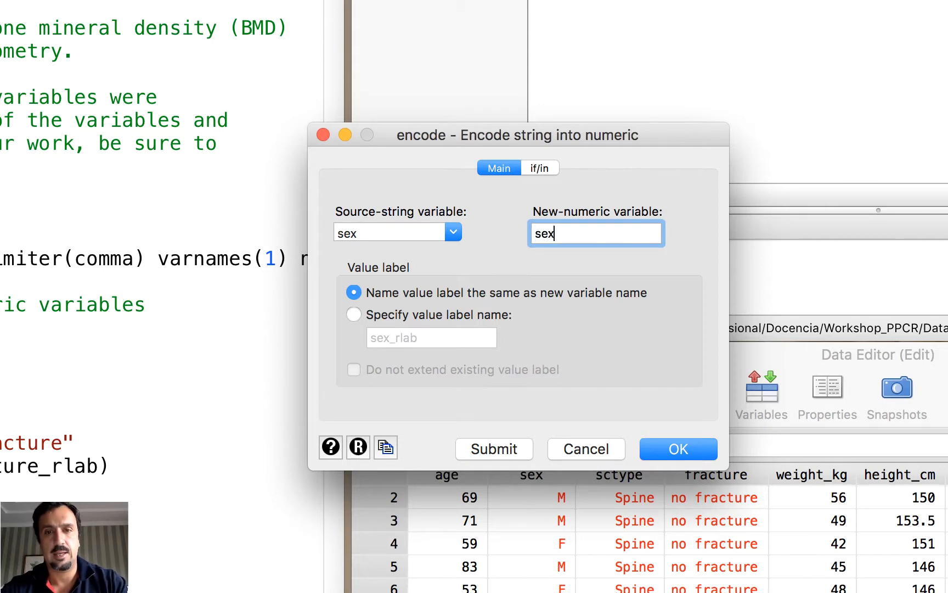
{"action": "type", "text": "_r"}
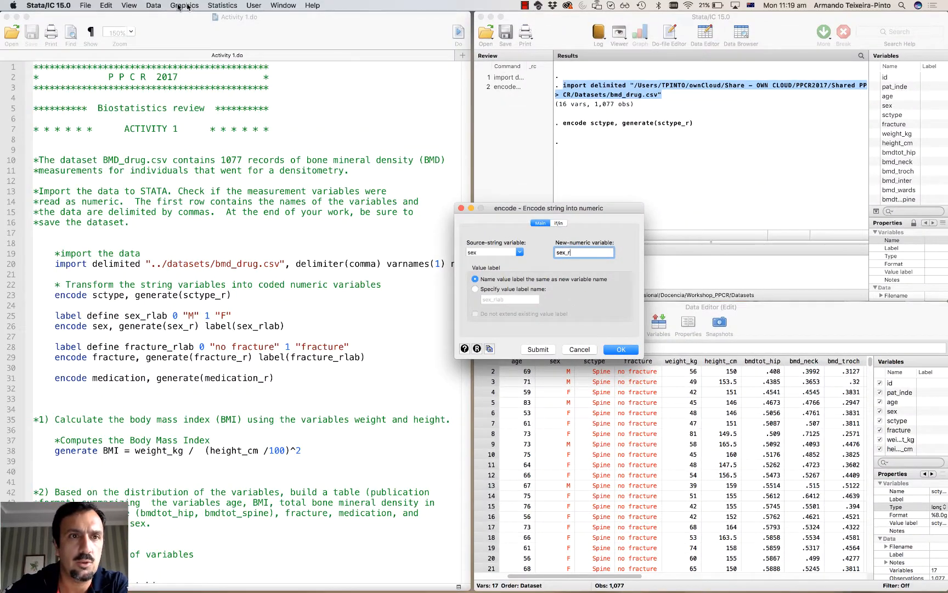
Step: Start a new value label in the value label manager and name it sex_rlab
{"action": "left_click", "coordinate": [155, 6]}
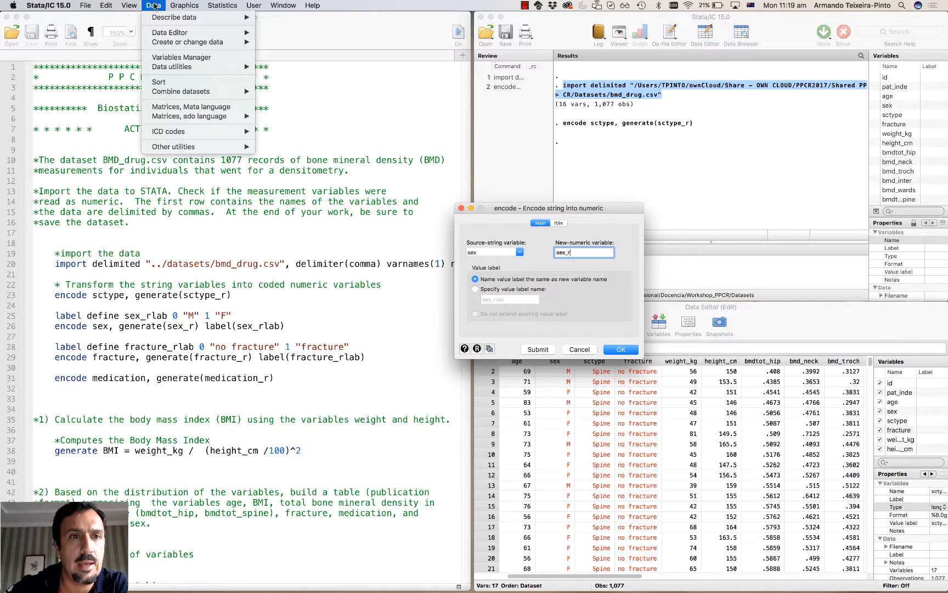
{"action": "mouse_move", "coordinate": [178, 67]}
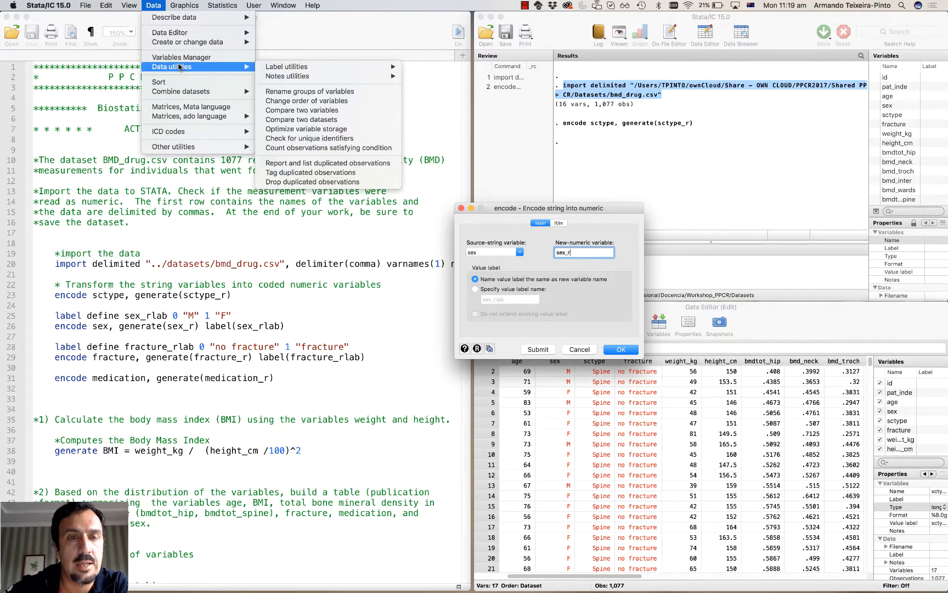
{"action": "mouse_move", "coordinate": [277, 68]}
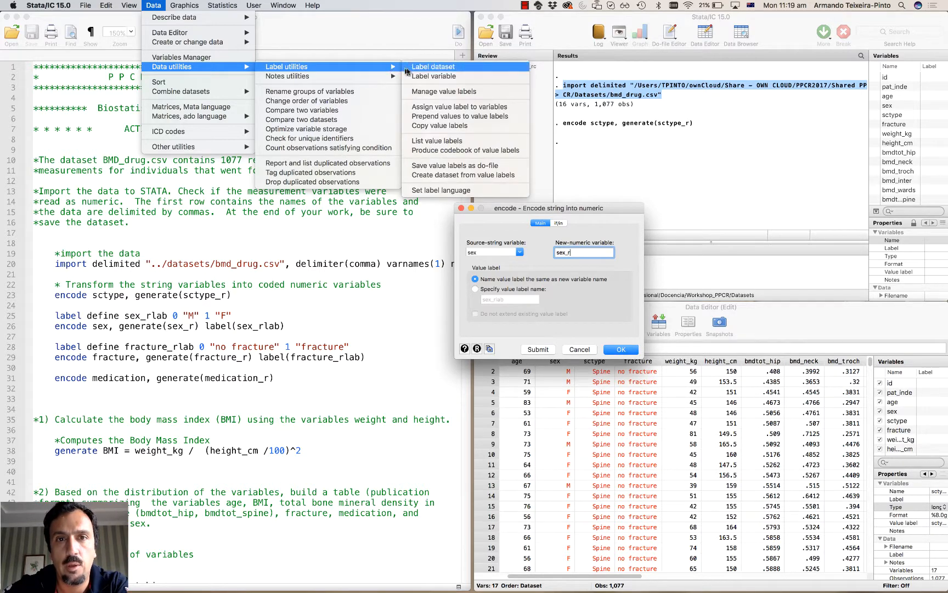
{"action": "left_click", "coordinate": [439, 94]}
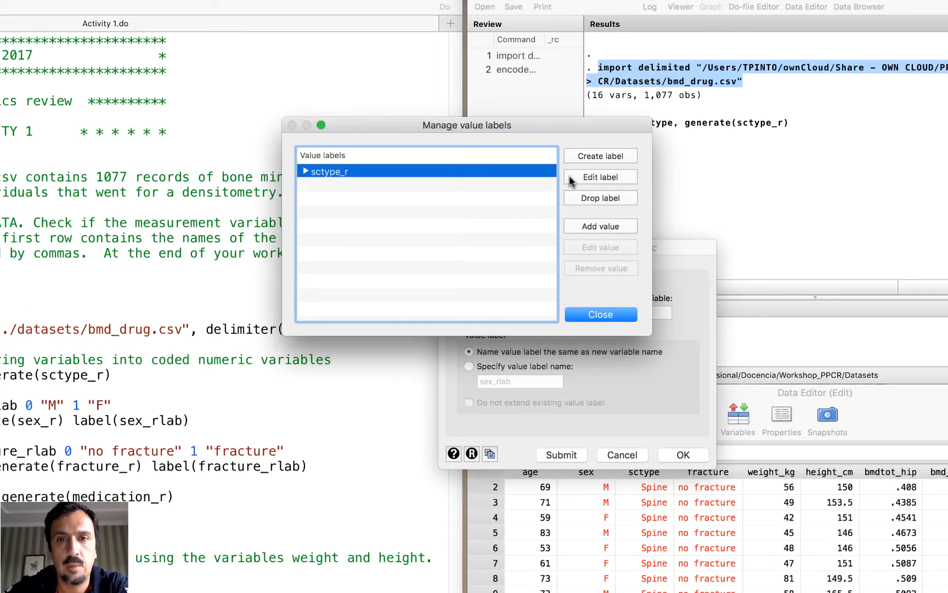
{"action": "left_click", "coordinate": [592, 156]}
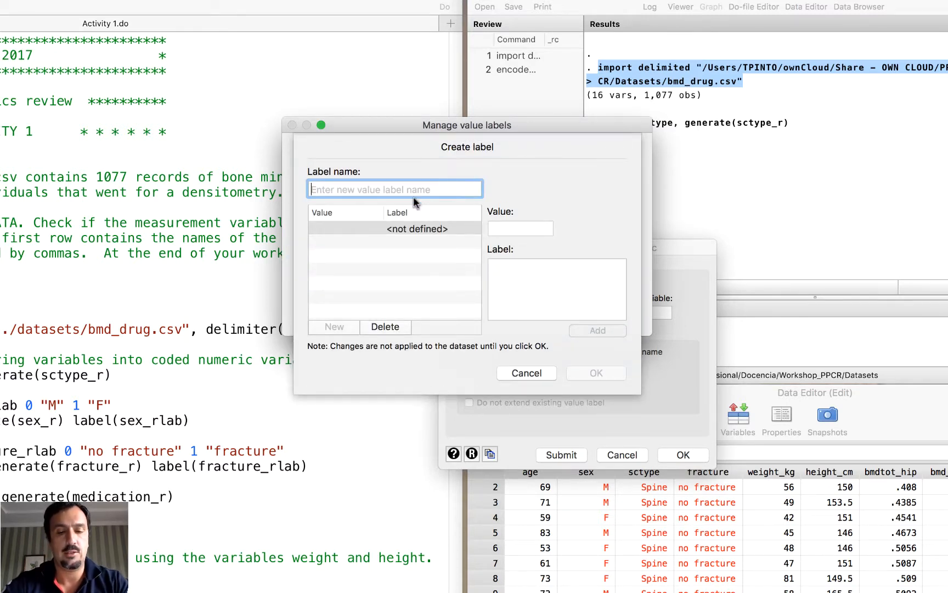
{"action": "type", "text": "sex"}
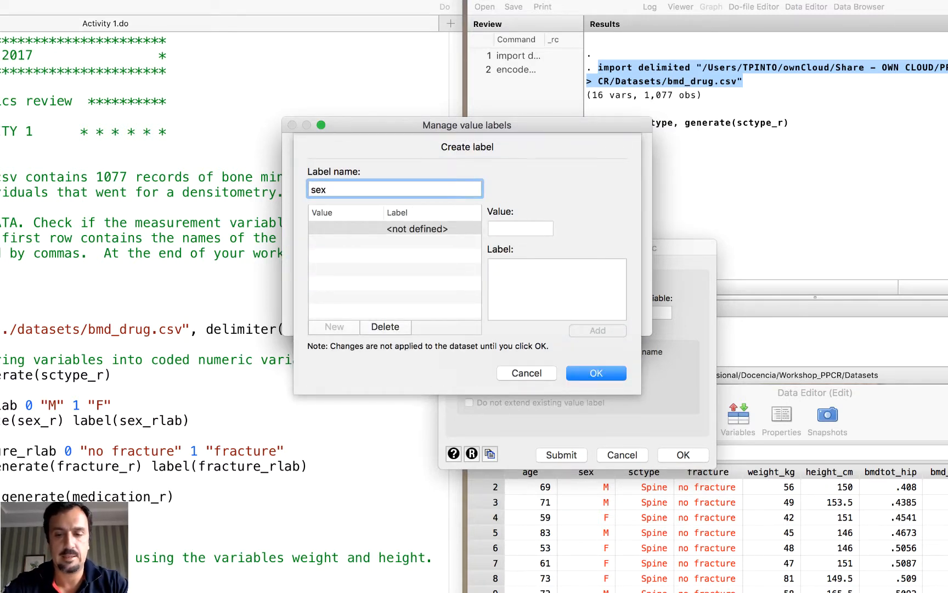
{"action": "type", "text": "_r"}
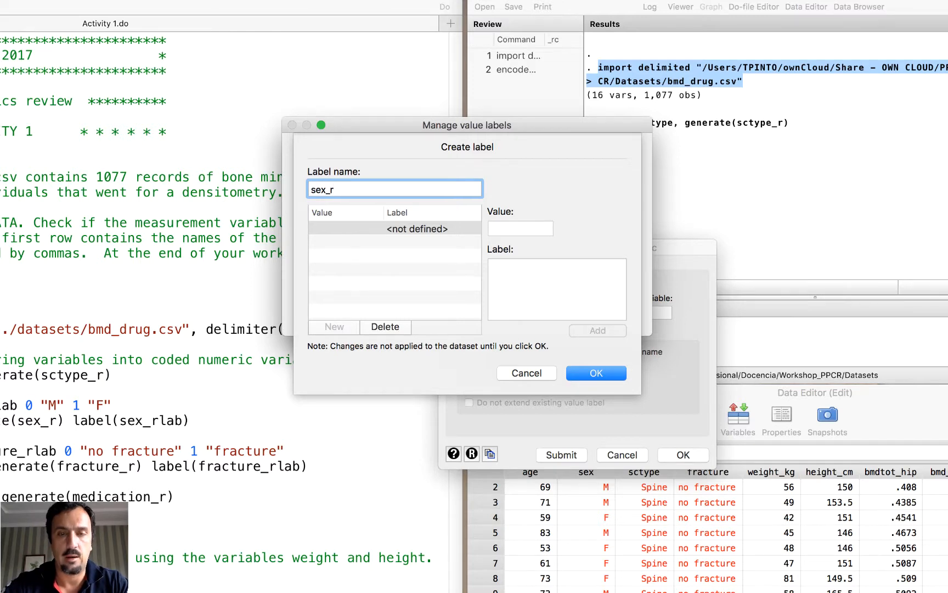
{"action": "type", "text": "lab"}
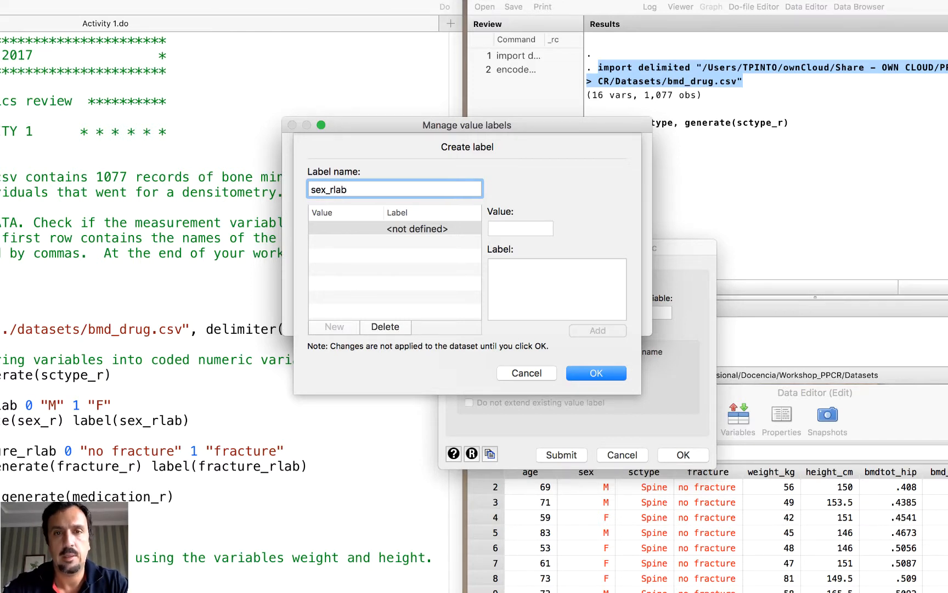
Step: Define value 0 as M and value 1 as F in the sex_rlab label, and save the label
{"action": "left_click", "coordinate": [528, 228]}
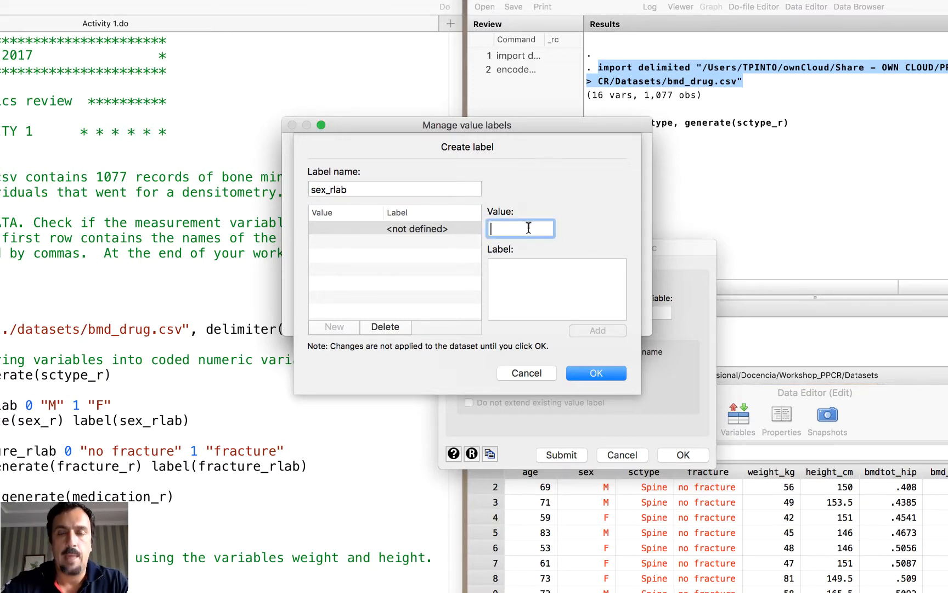
{"action": "type", "text": "0"}
{"action": "left_click", "coordinate": [530, 264]}
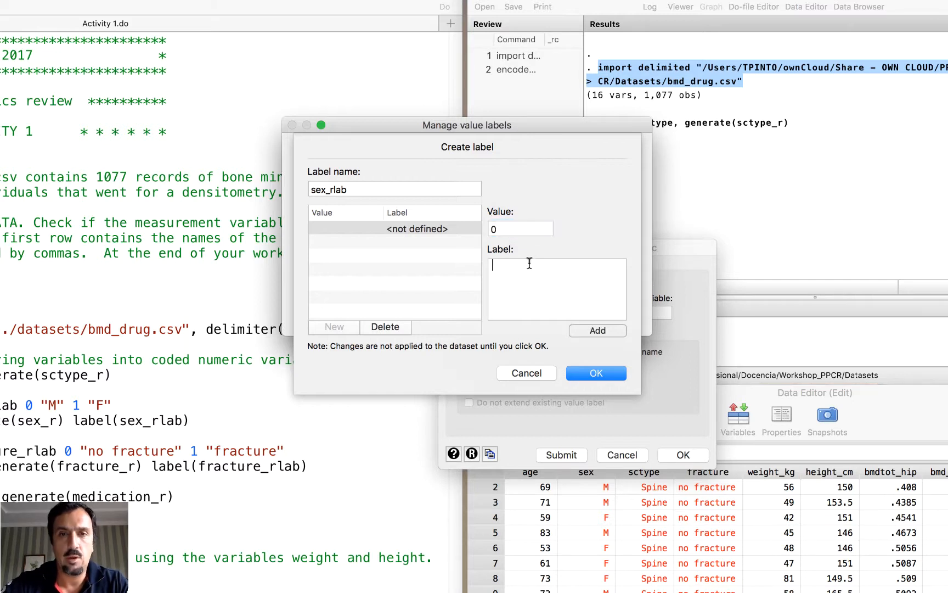
{"action": "type", "text": "M"}
{"action": "left_click", "coordinate": [587, 329]}
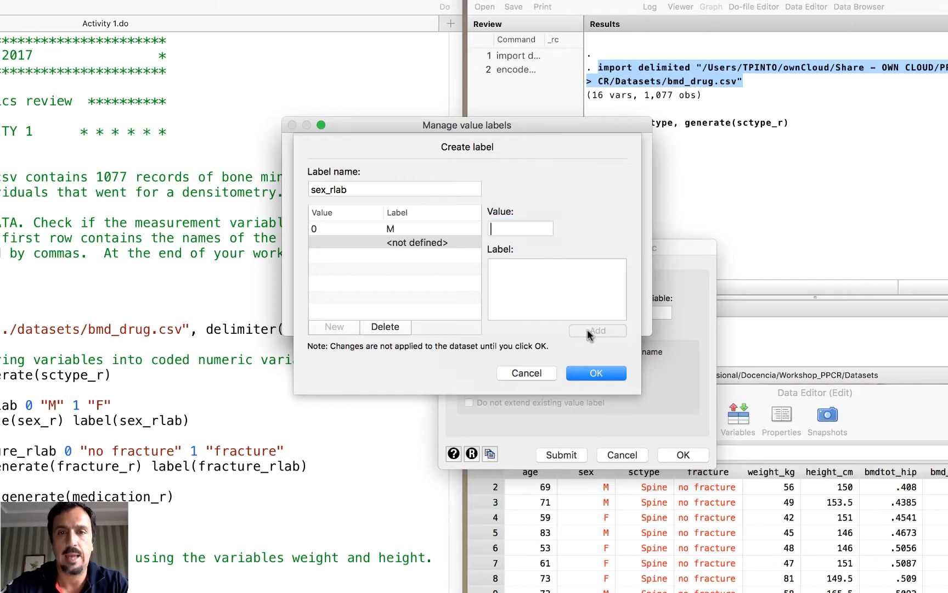
{"action": "type", "text": "1"}
{"action": "left_click", "coordinate": [511, 267]}
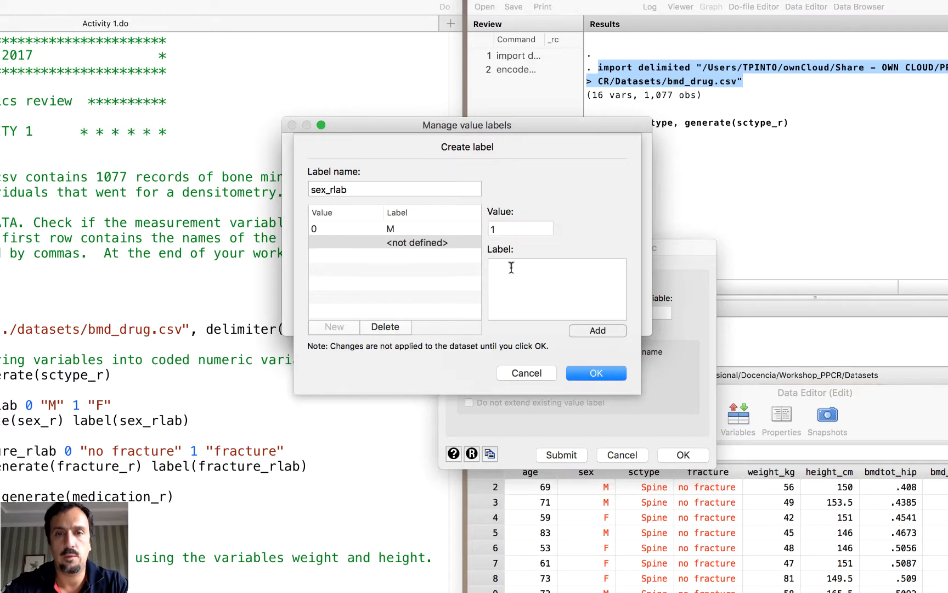
{"action": "type", "text": "F"}
{"action": "left_click", "coordinate": [591, 328]}
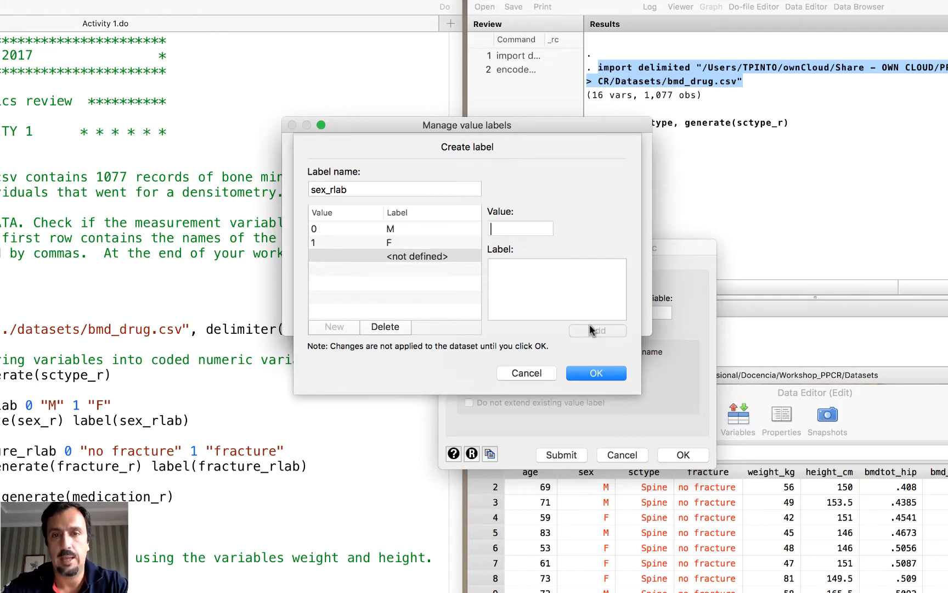
{"action": "left_click", "coordinate": [605, 376]}
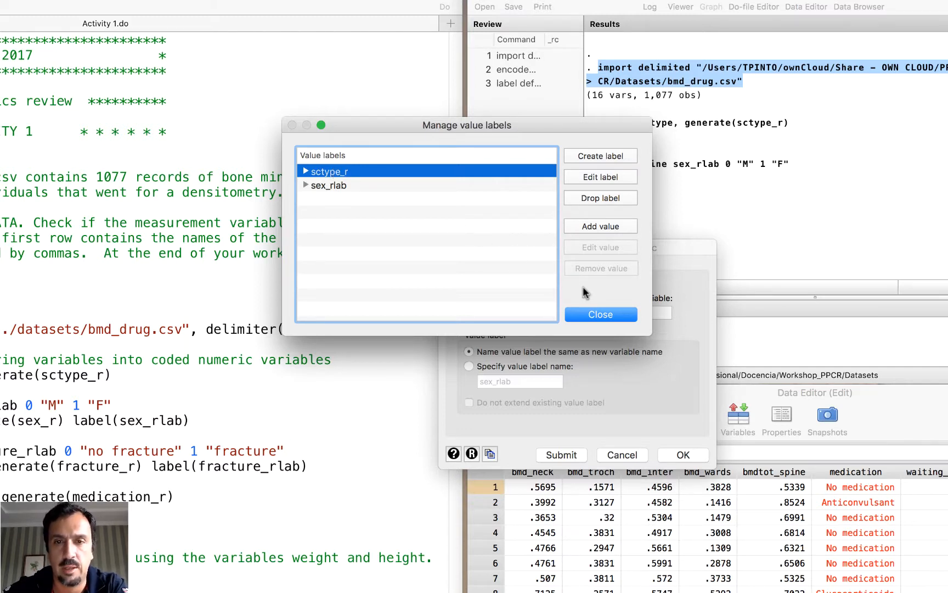
{"action": "left_click", "coordinate": [590, 313]}
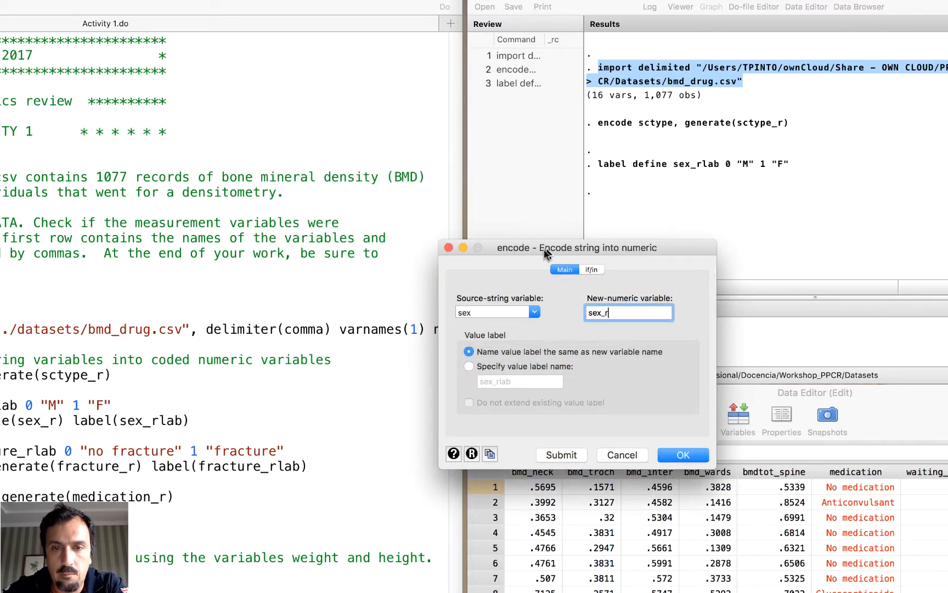
Step: Specify sex_rlab as the value label name for the sex encoding and run it
{"action": "left_click_drag", "start_coordinate": [542, 250], "coordinate": [523, 195]}
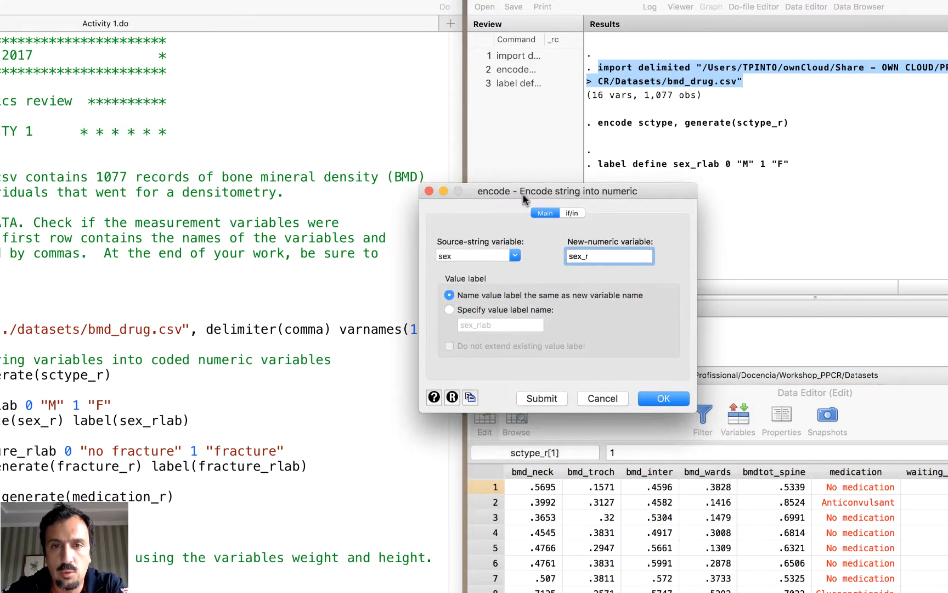
{"action": "left_click", "coordinate": [480, 308]}
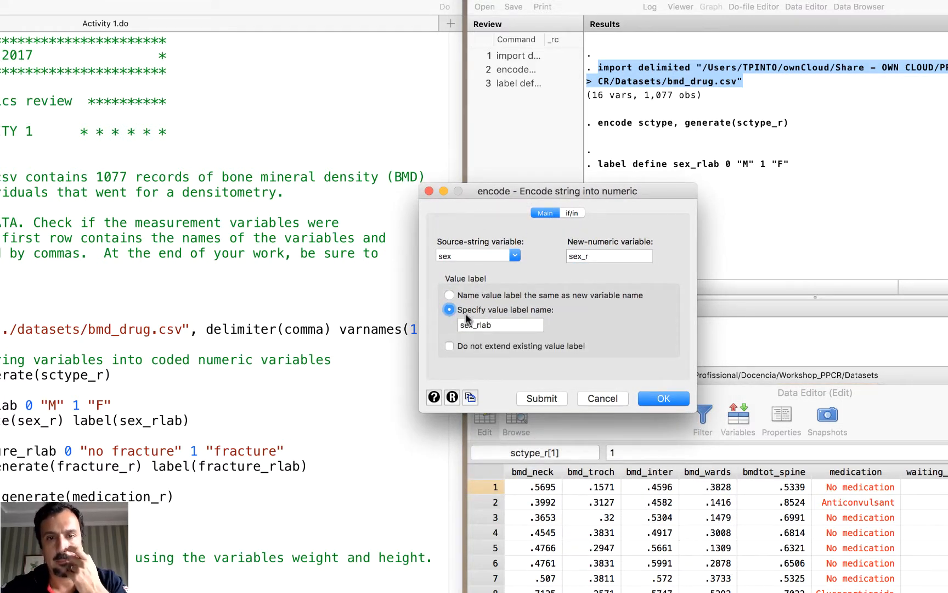
{"action": "left_click", "coordinate": [514, 321]}
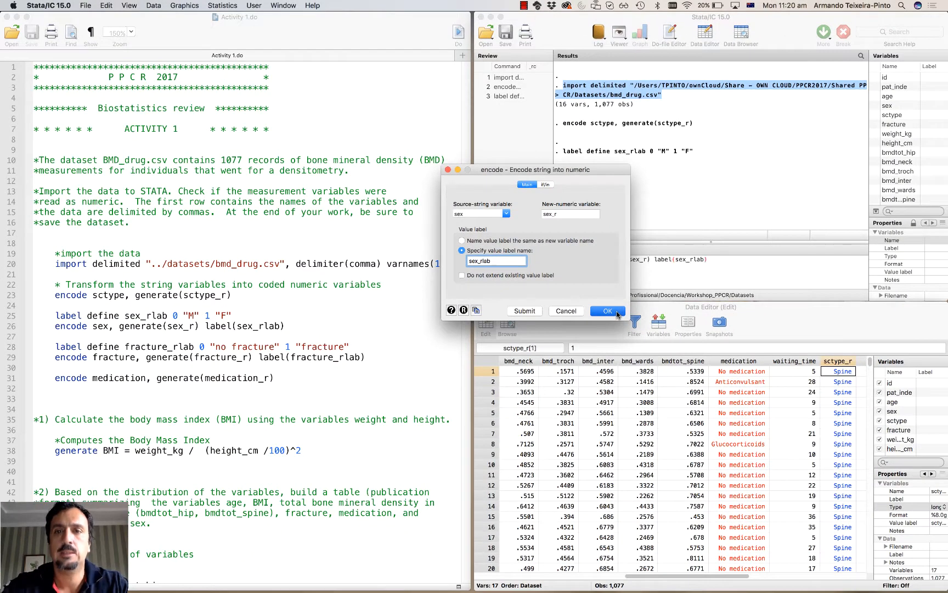
{"action": "left_click", "coordinate": [608, 311]}
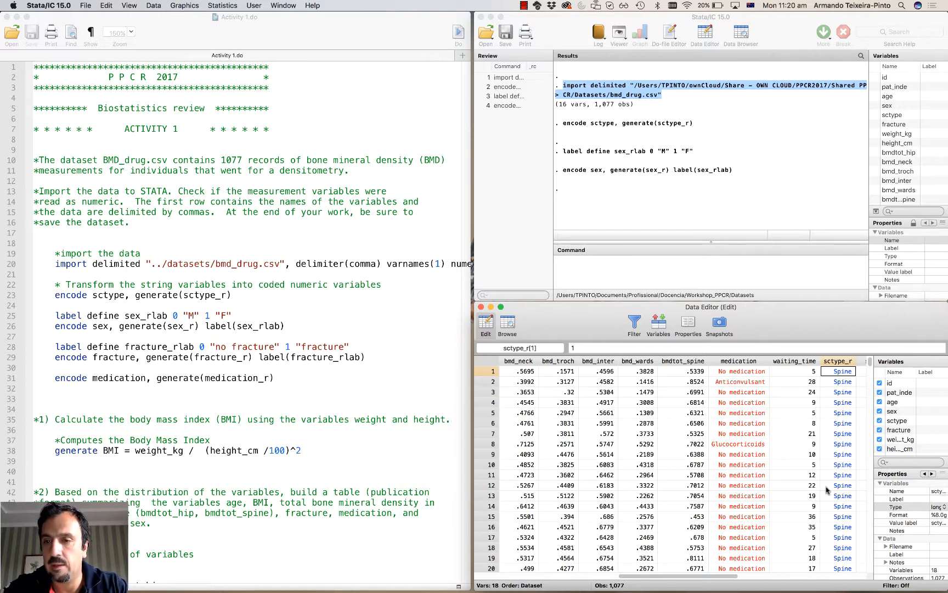
Step: Inspect the sex_r column in the data, checking the numeric codes behind M and F, and look over the remaining string columns
{"action": "scroll", "coordinate": [818, 486], "scroll_direction": "right", "scroll_amount": 2}
{"action": "scroll", "coordinate": [817, 486], "scroll_direction": "right", "scroll_amount": 2}
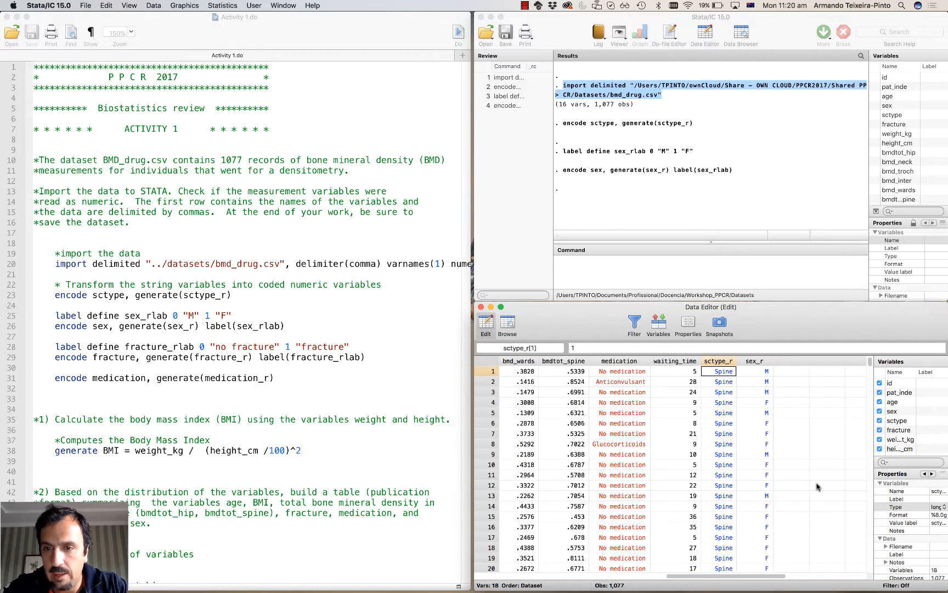
{"action": "left_click", "coordinate": [755, 362]}
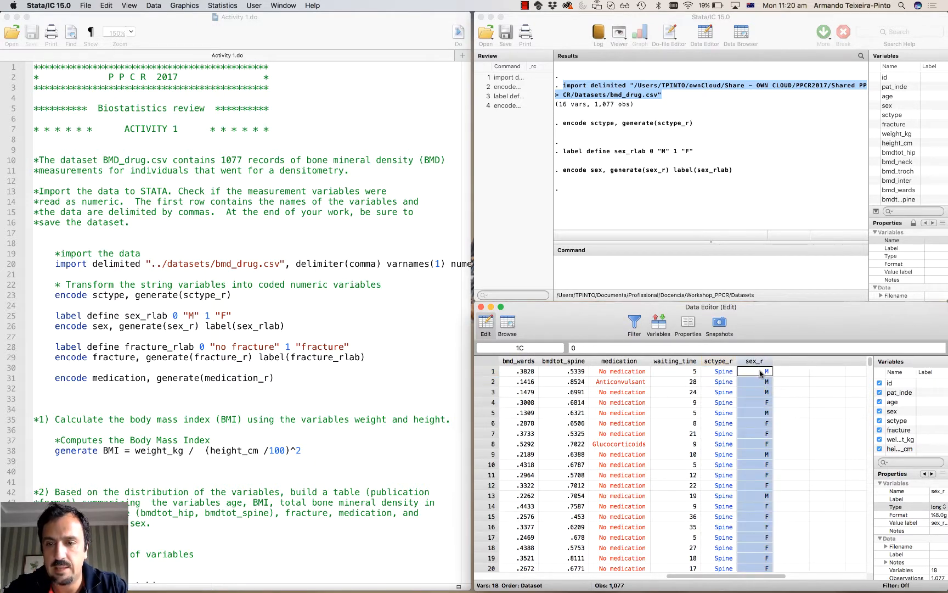
{"action": "left_click", "coordinate": [760, 372]}
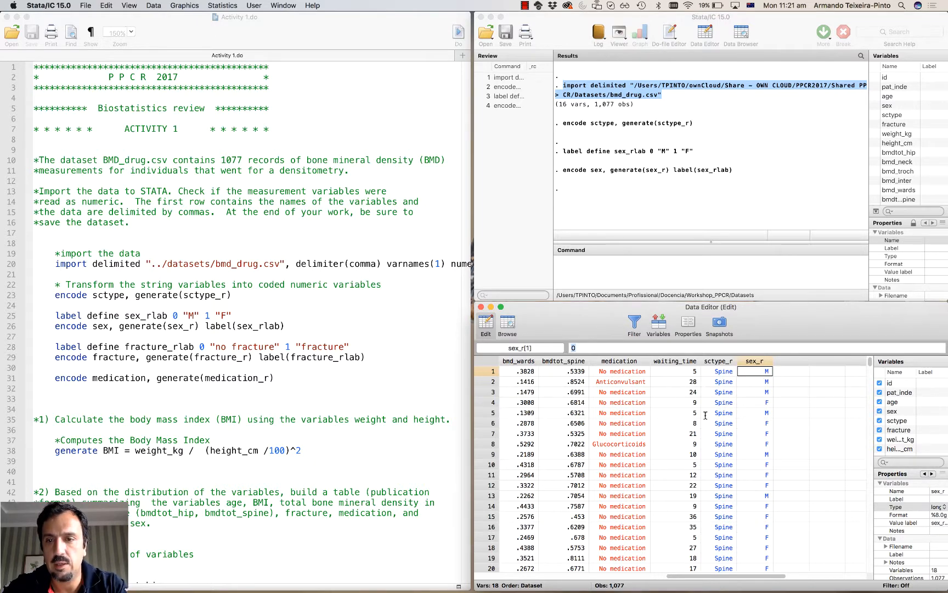
{"action": "left_click", "coordinate": [755, 403]}
{"action": "left_click", "coordinate": [632, 348]}
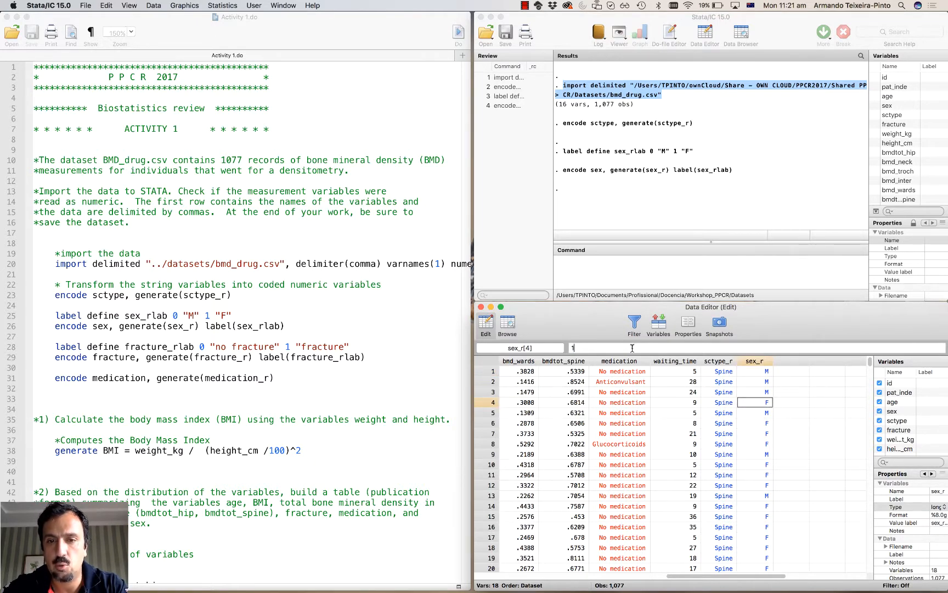
{"action": "left_click_drag", "start_coordinate": [613, 351], "coordinate": [571, 348]}
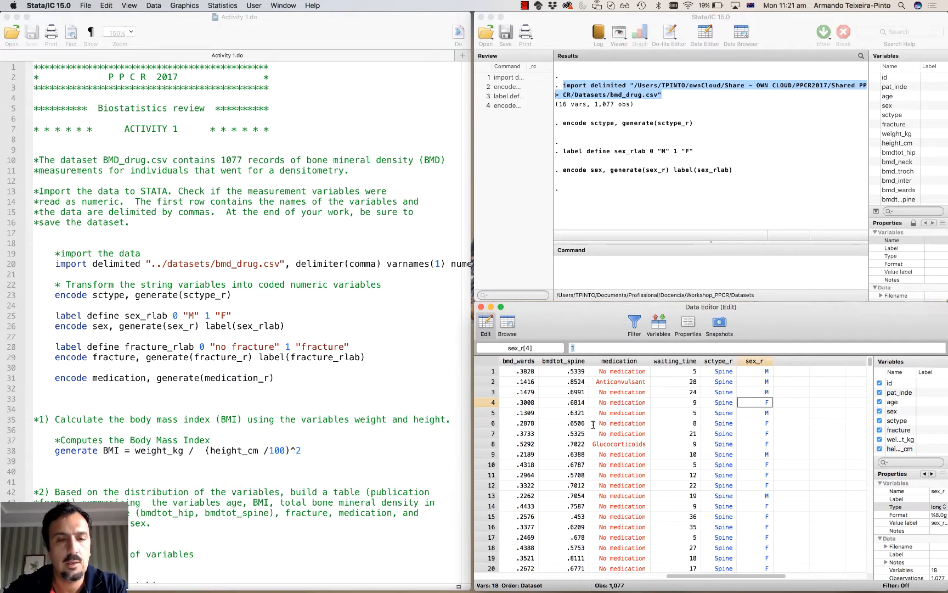
{"action": "scroll", "coordinate": [650, 384], "scroll_direction": "left", "scroll_amount": 3}
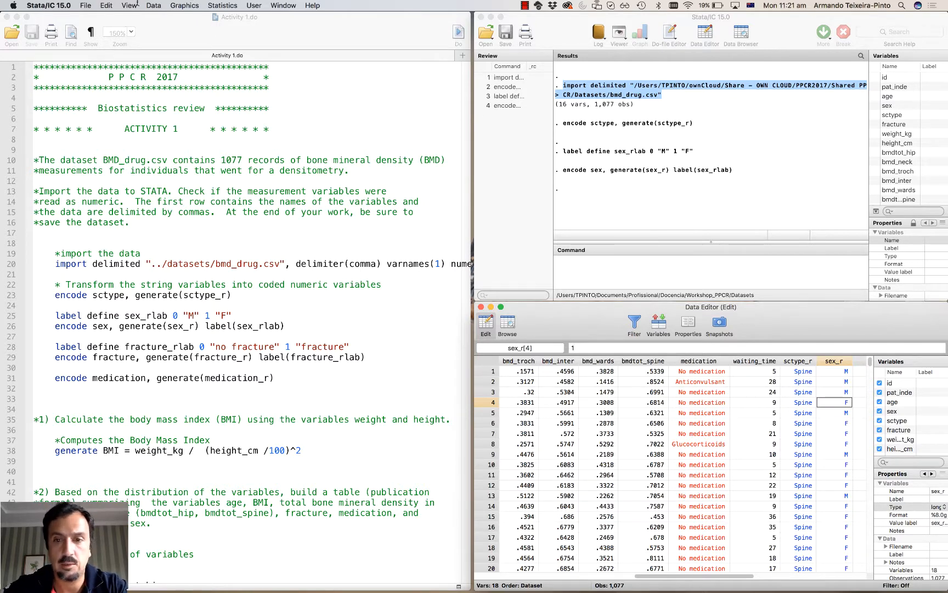
{"action": "scroll", "coordinate": [594, 453], "scroll_direction": "left", "scroll_amount": 5}
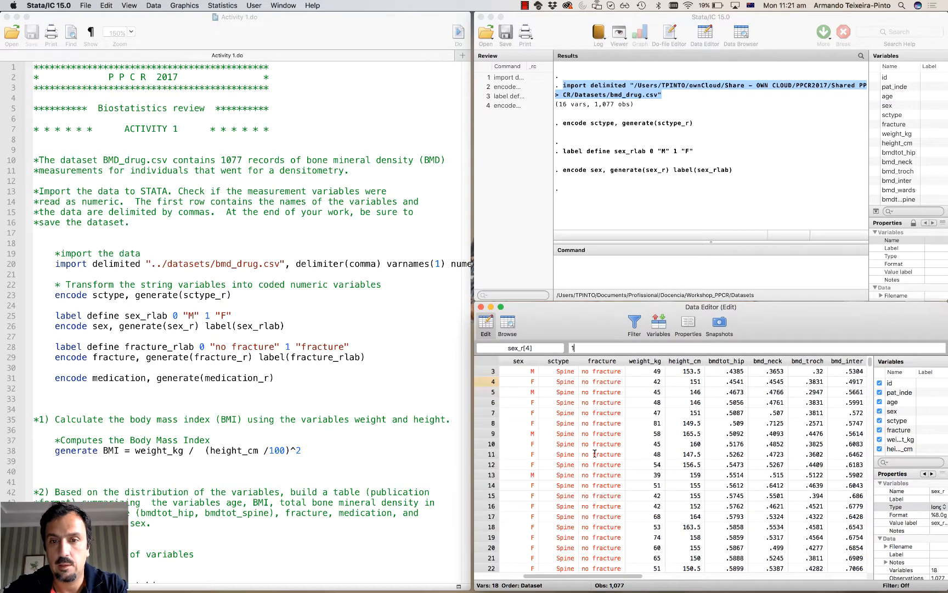
{"action": "scroll", "coordinate": [594, 453], "scroll_direction": "right", "scroll_amount": 5}
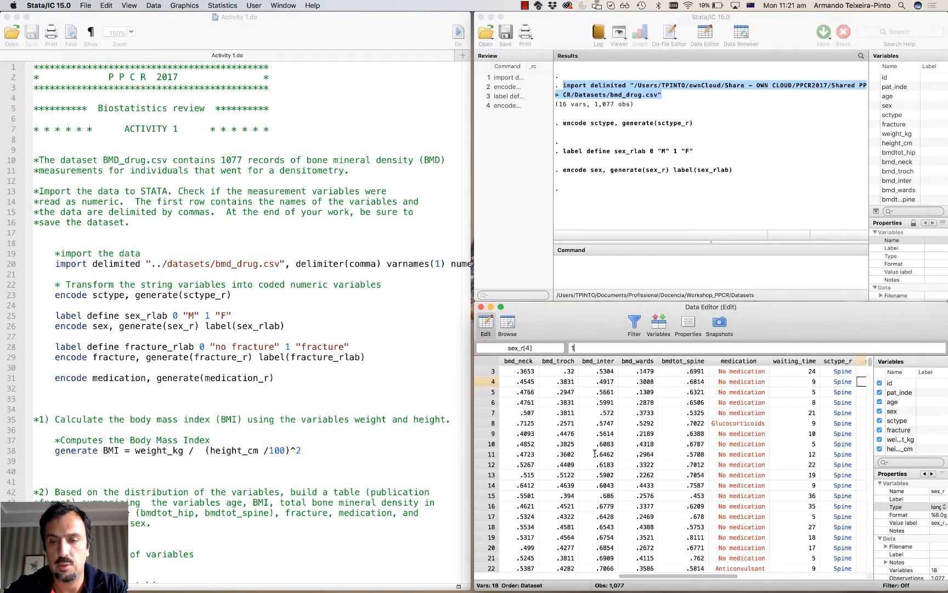
Step: Set up a string-to-numeric encoding with fracture as the source variable and fracture_r as the new numeric variable
{"action": "scroll", "coordinate": [594, 454], "scroll_direction": "left", "scroll_amount": 8}
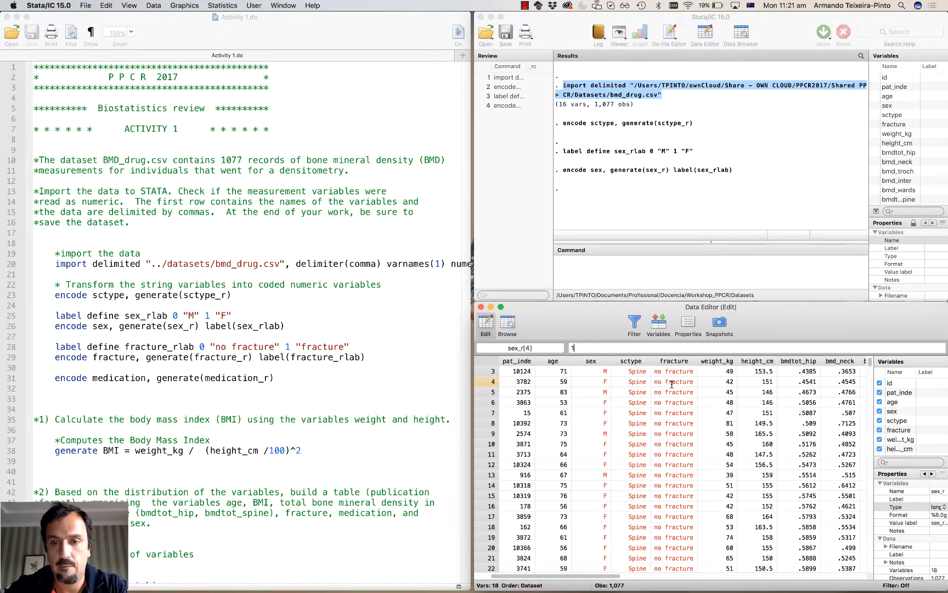
{"action": "scroll", "coordinate": [669, 381], "scroll_direction": "right", "scroll_amount": 5}
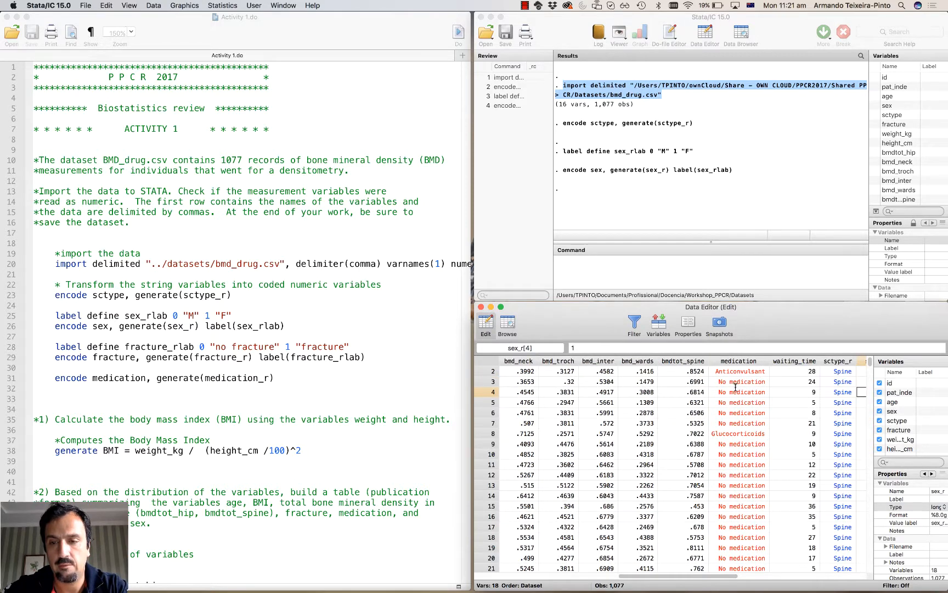
{"action": "left_click", "coordinate": [160, 6]}
{"action": "mouse_move", "coordinate": [168, 44]}
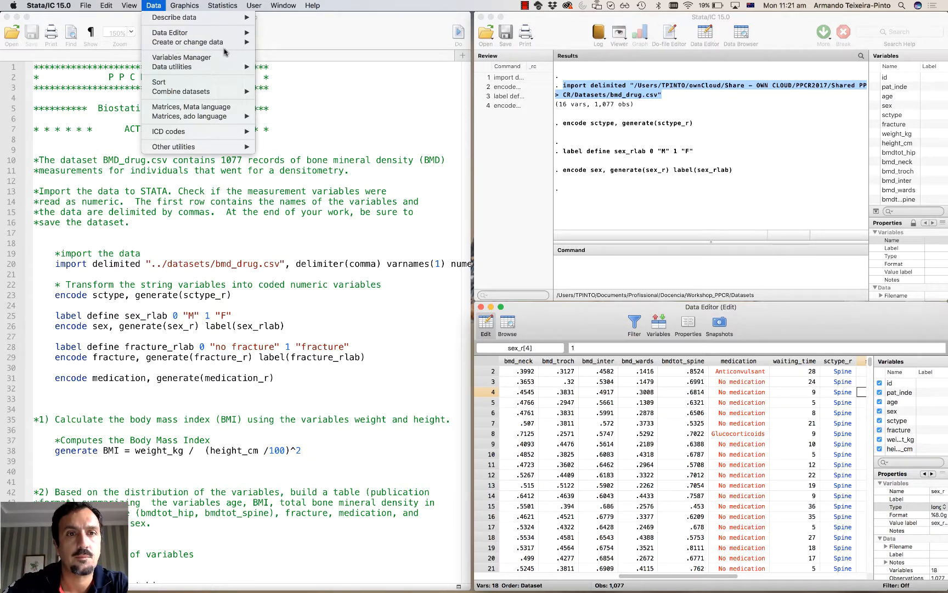
{"action": "mouse_move", "coordinate": [322, 86]}
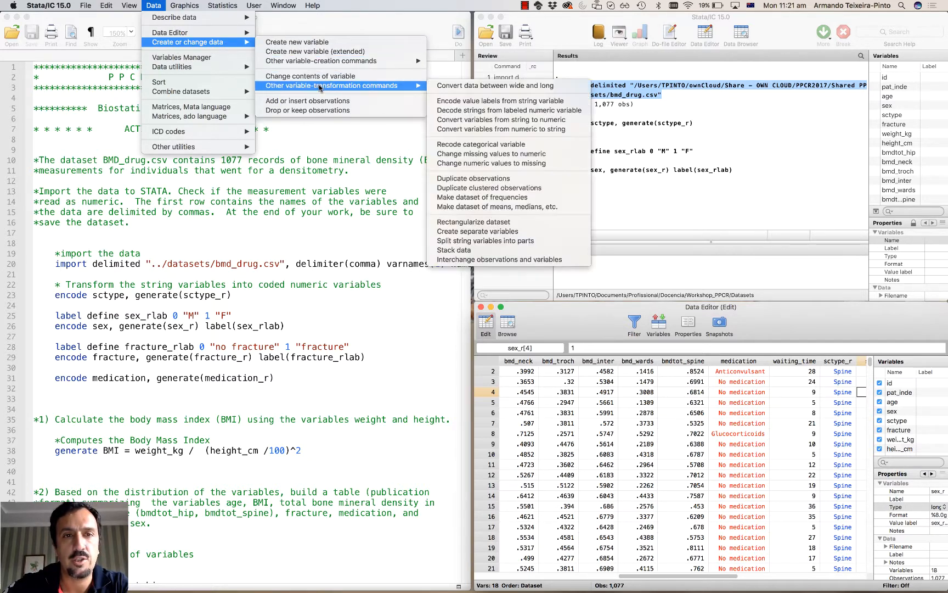
{"action": "left_click", "coordinate": [443, 101]}
{"action": "left_click", "coordinate": [519, 252]}
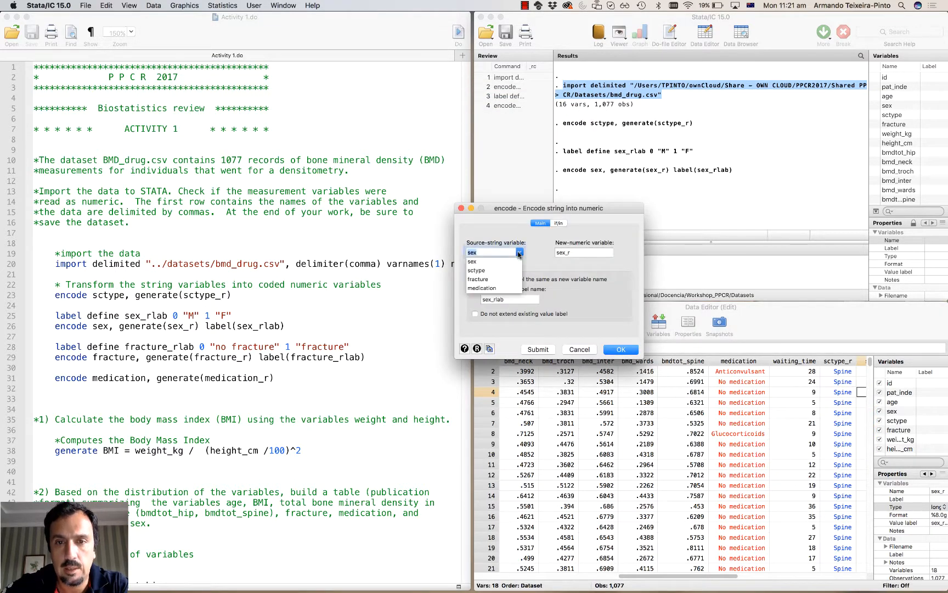
{"action": "left_click", "coordinate": [505, 279]}
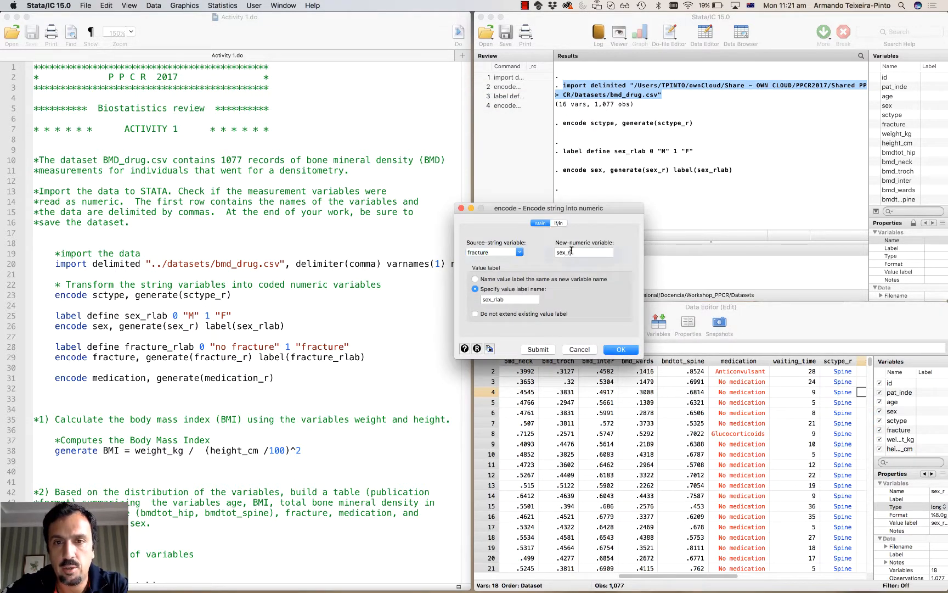
{"action": "left_click", "coordinate": [571, 251]}
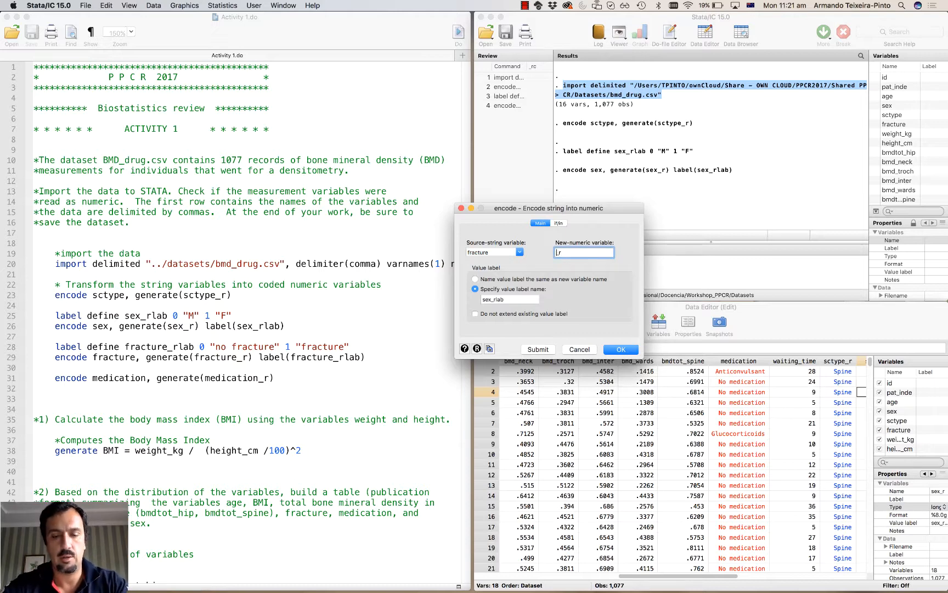
{"action": "type", "text": "fract"}
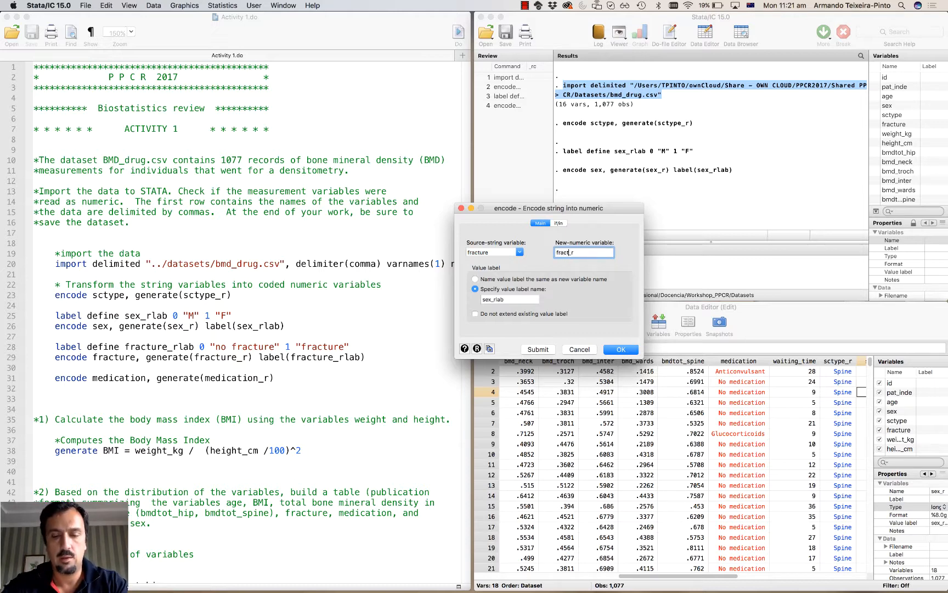
{"action": "type", "text": "ure"}
Step: Name the value label the same as the new variable, run the fracture encoding, and bring the fracture_r column into view
{"action": "left_click", "coordinate": [493, 281]}
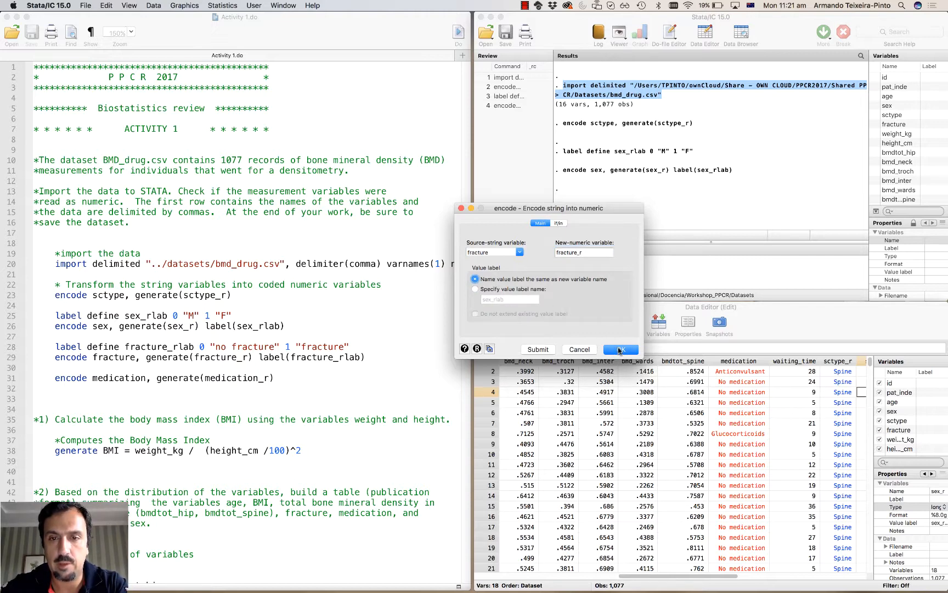
{"action": "left_click", "coordinate": [620, 350]}
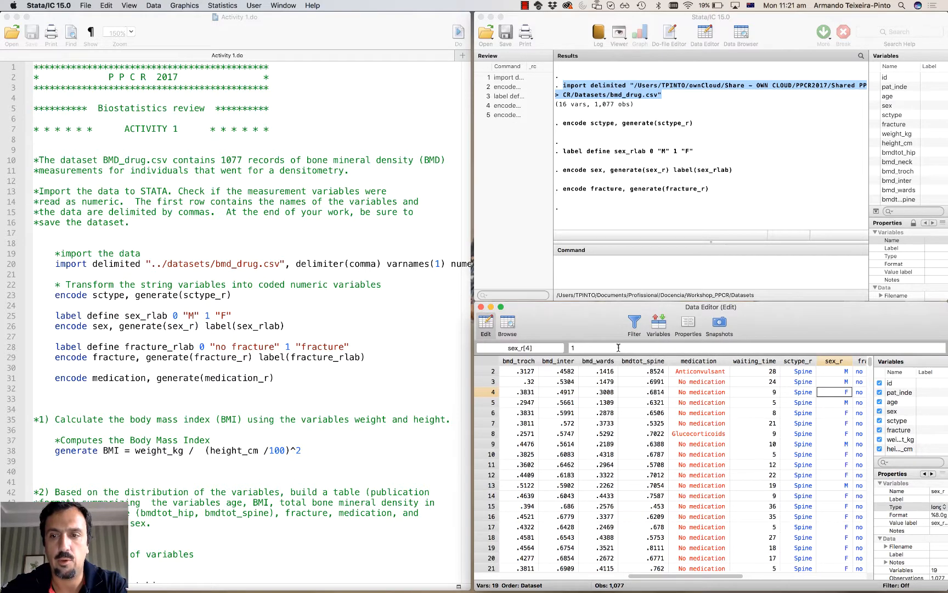
{"action": "scroll", "coordinate": [653, 411], "scroll_direction": "right", "scroll_amount": 5}
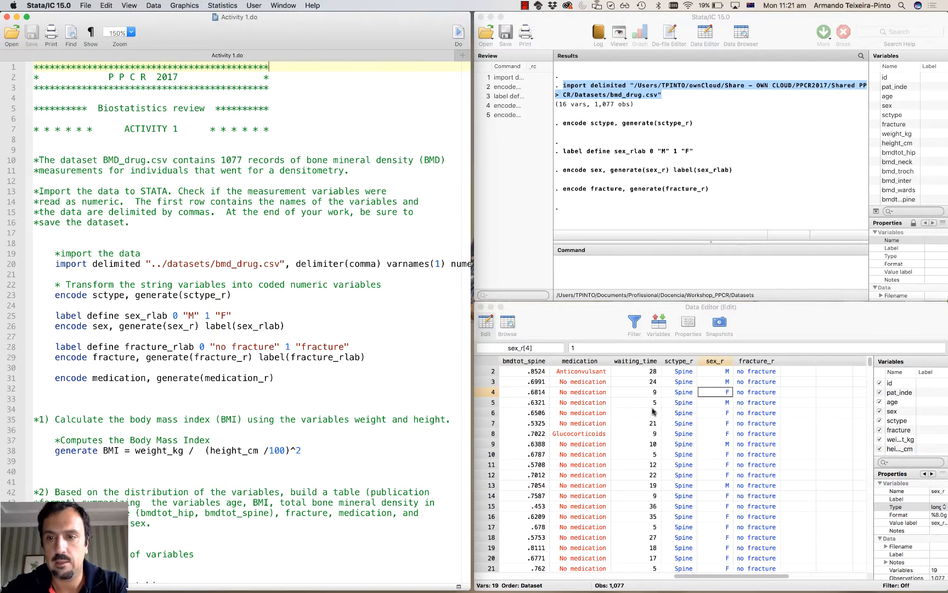
Step: Start another encoding of value labels from a string variable, with medication as the source
{"action": "left_click", "coordinate": [153, 6]}
{"action": "mouse_move", "coordinate": [186, 67]}
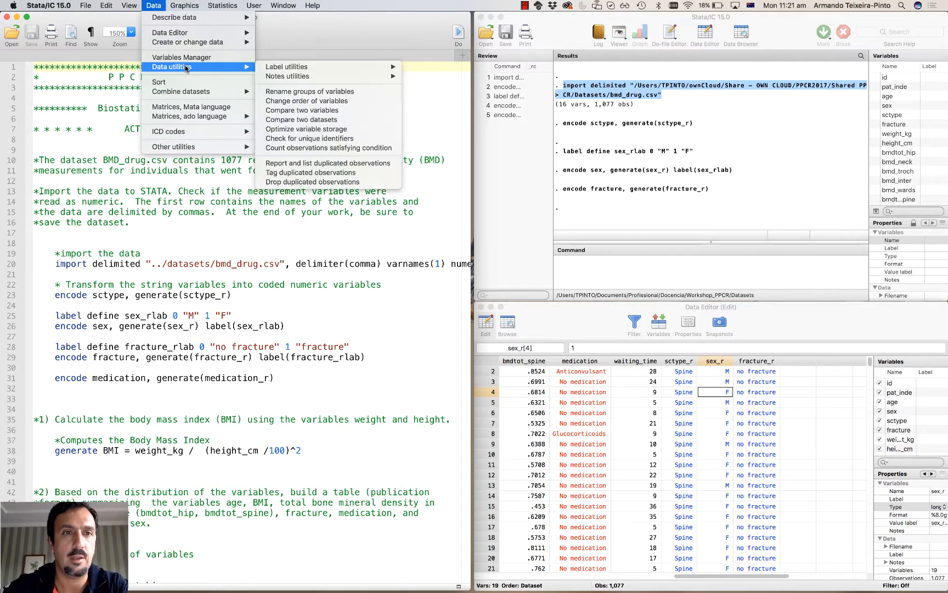
{"action": "mouse_move", "coordinate": [208, 44]}
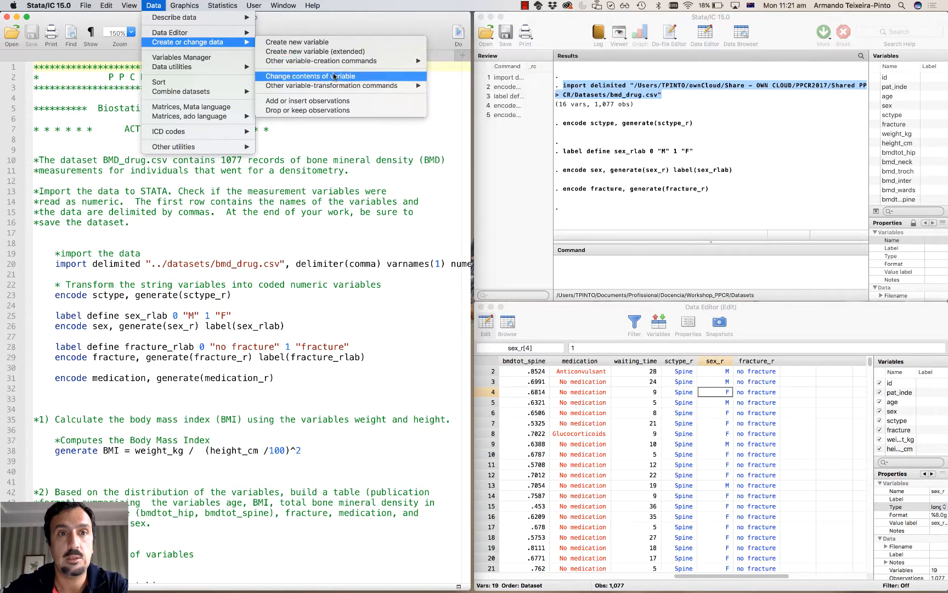
{"action": "mouse_move", "coordinate": [423, 86]}
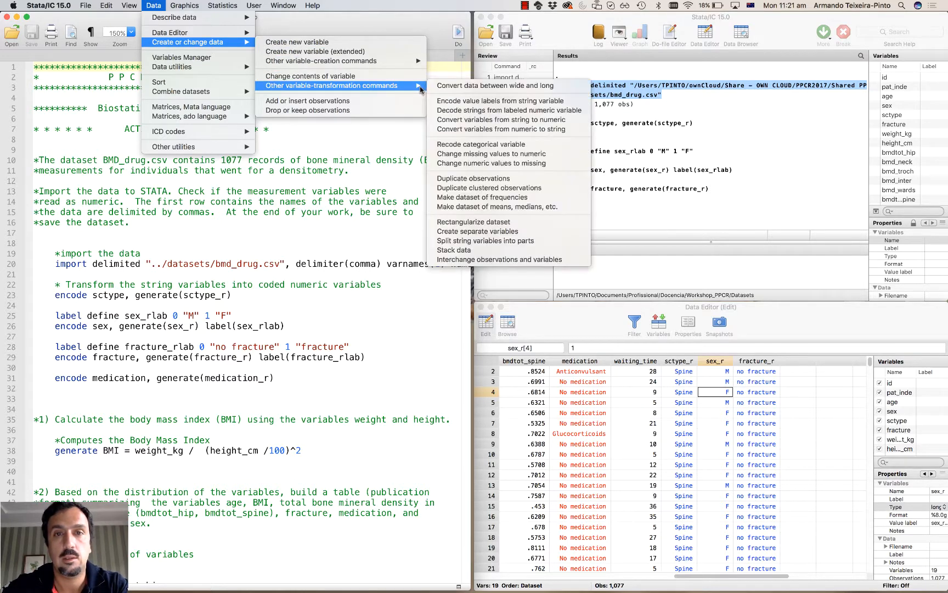
{"action": "left_click", "coordinate": [459, 104]}
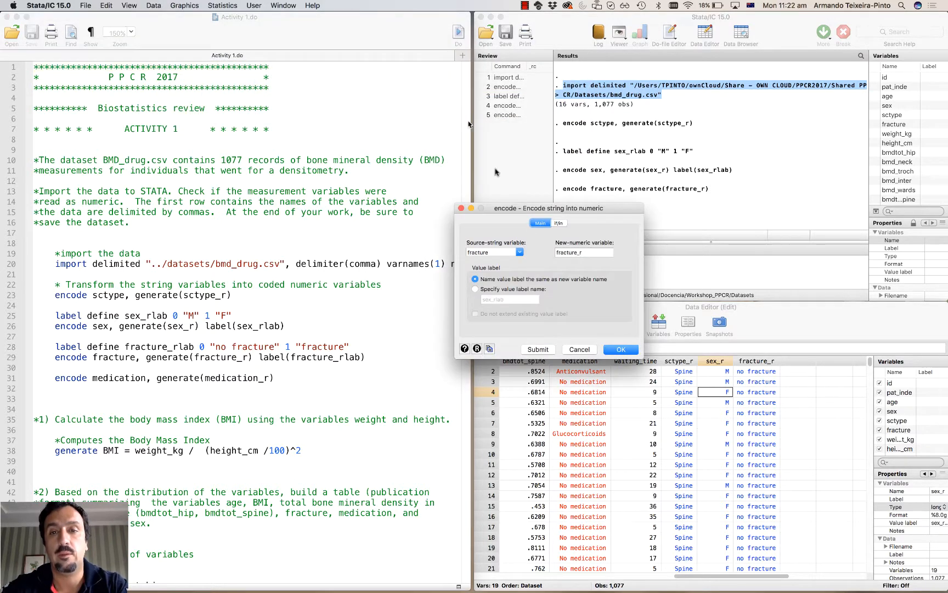
{"action": "left_click", "coordinate": [519, 253]}
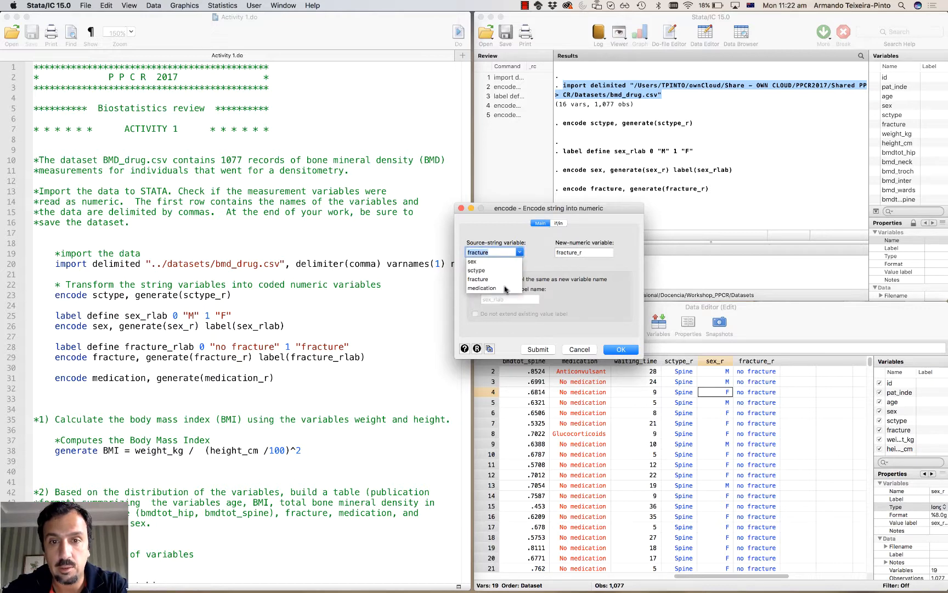
{"action": "left_click", "coordinate": [483, 288]}
Step: Name the new numeric variable medication_r and run the medication encoding
{"action": "left_click", "coordinate": [568, 253]}
{"action": "double_click", "coordinate": [569, 252]}
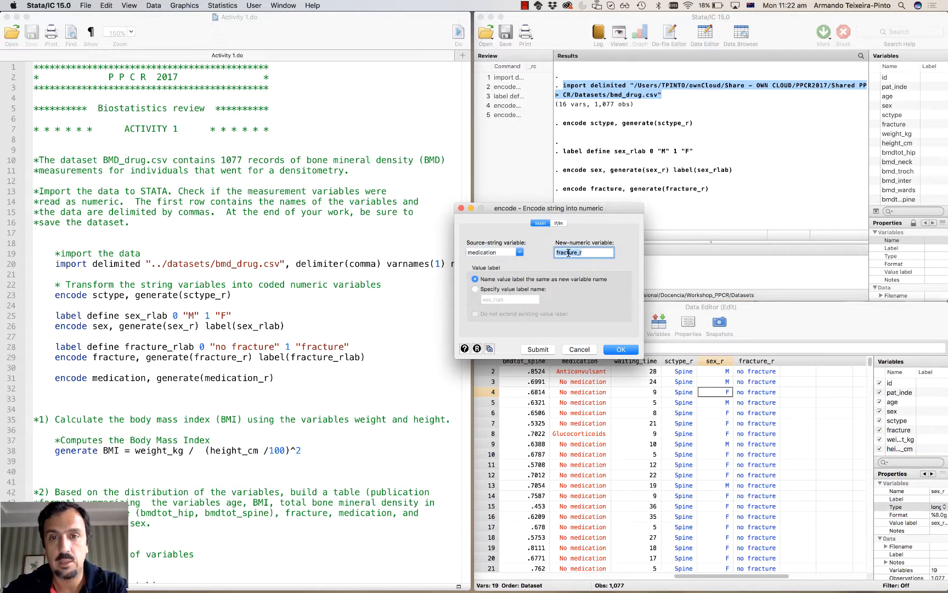
{"action": "key", "text": "Left"}
{"action": "key", "text": "shift+Right"}
{"action": "key", "text": "shift+Right"}
{"action": "key", "text": "shift+Right"}
{"action": "key", "text": "shift+Right"}
{"action": "key", "text": "shift+Right"}
{"action": "key", "text": "shift+Right"}
{"action": "key", "text": "shift+Right"}
{"action": "key", "text": "shift+Right"}
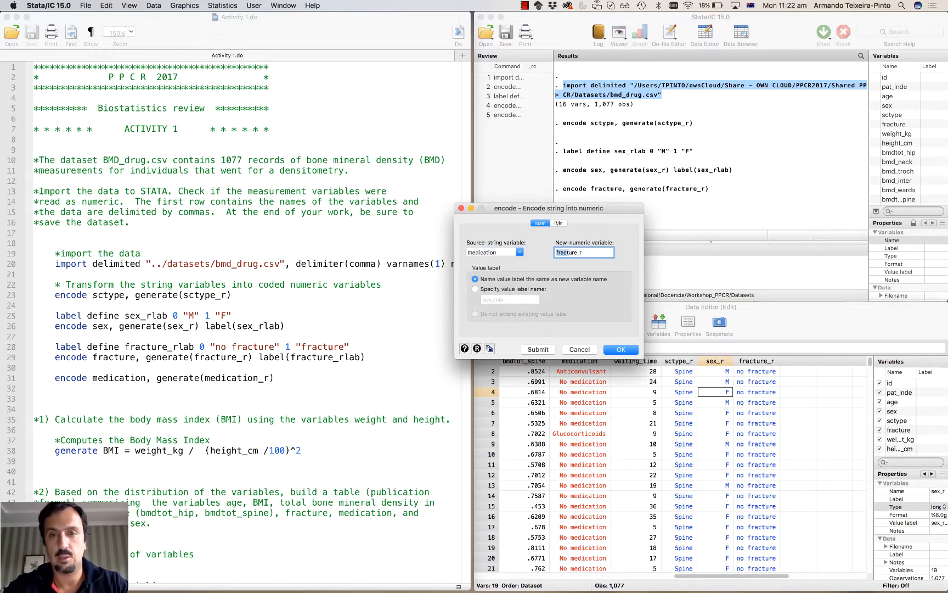
{"action": "type", "text": "medication"}
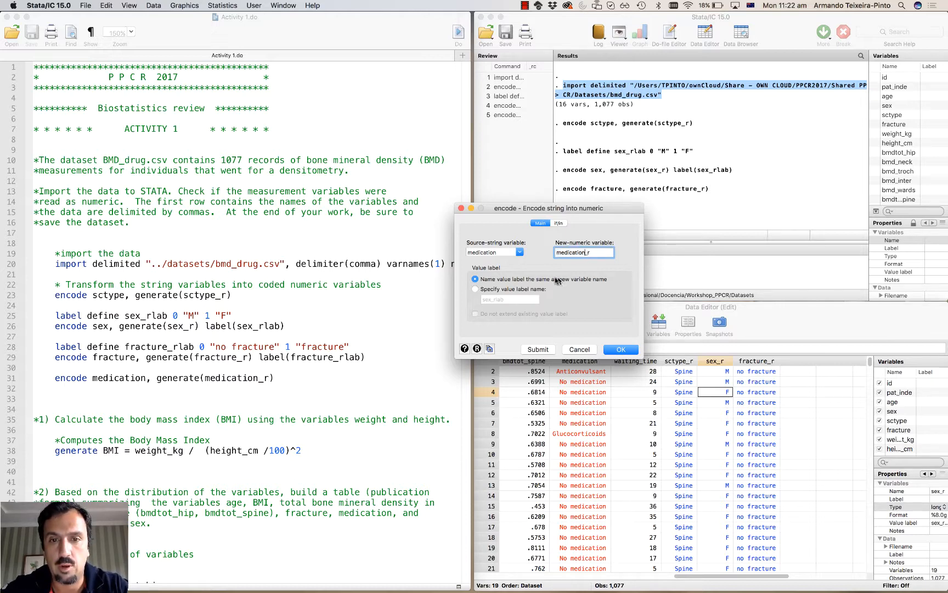
{"action": "left_click", "coordinate": [623, 349]}
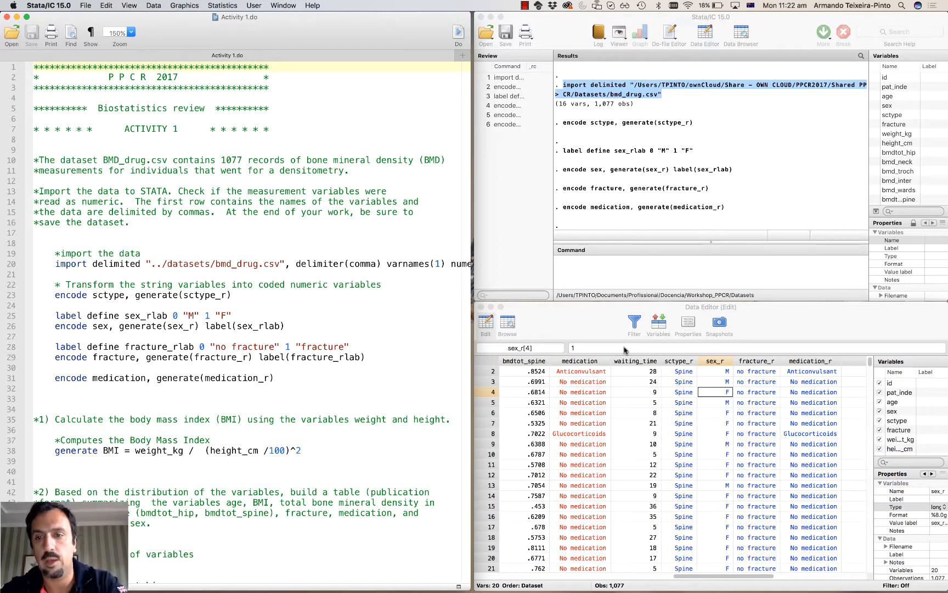
Step: Inspect the medication_r column from row 2 downwards, checking the numeric code behind each medication label
{"action": "left_click", "coordinate": [815, 373]}
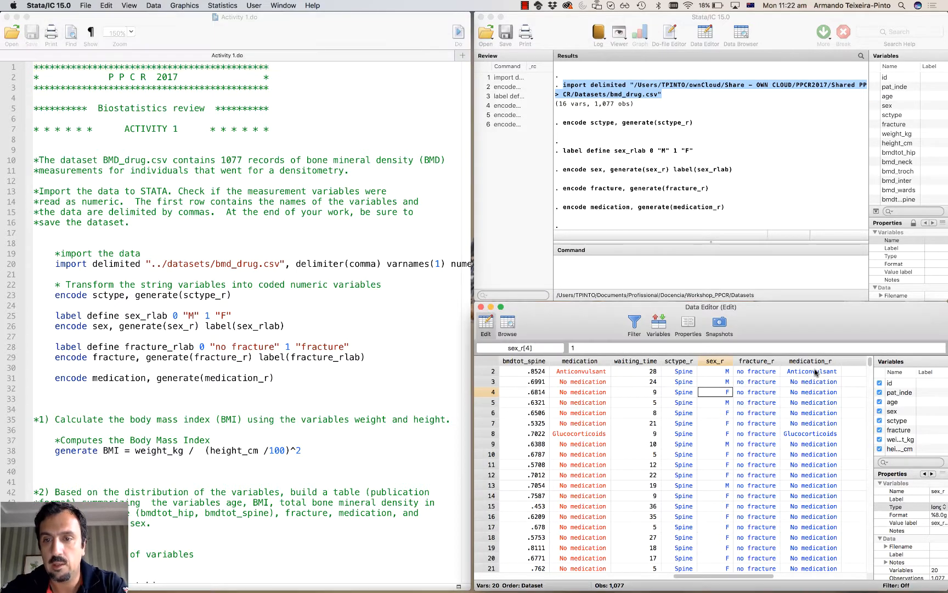
{"action": "left_click", "coordinate": [816, 371]}
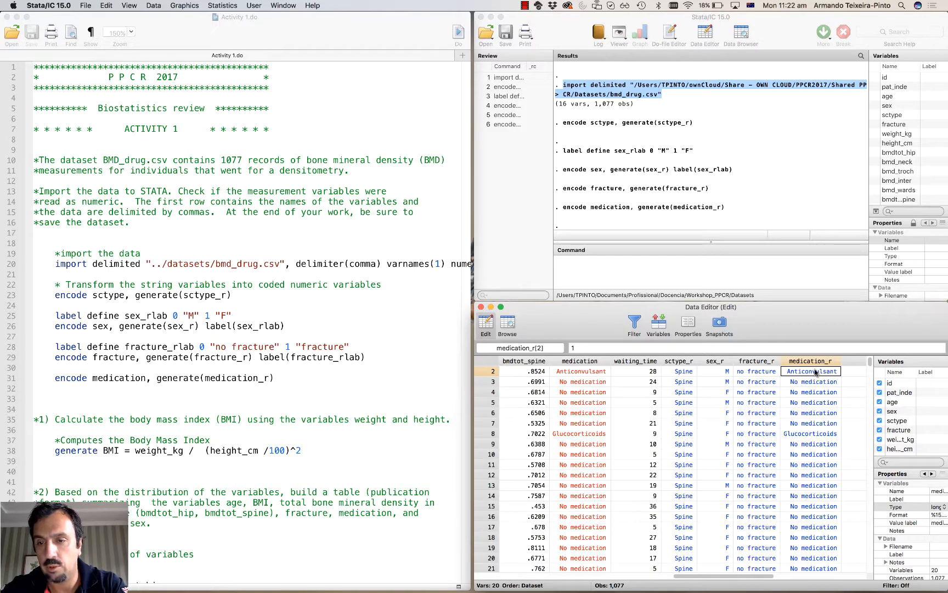
{"action": "key", "text": "Down"}
{"action": "key", "text": "Down"}
{"action": "key", "text": "Down"}
{"action": "key", "text": "Down"}
{"action": "key", "text": "Down"}
{"action": "key", "text": "Down"}
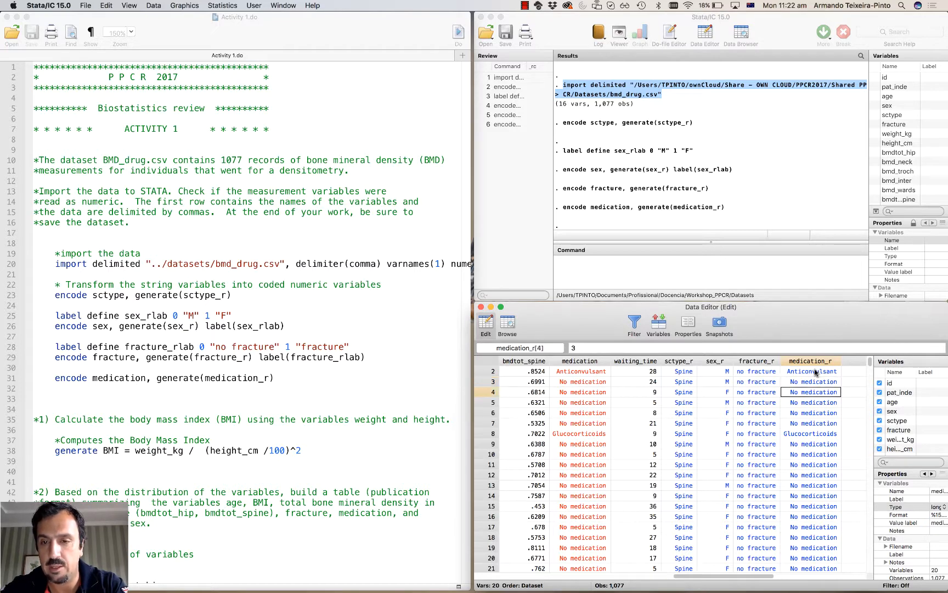